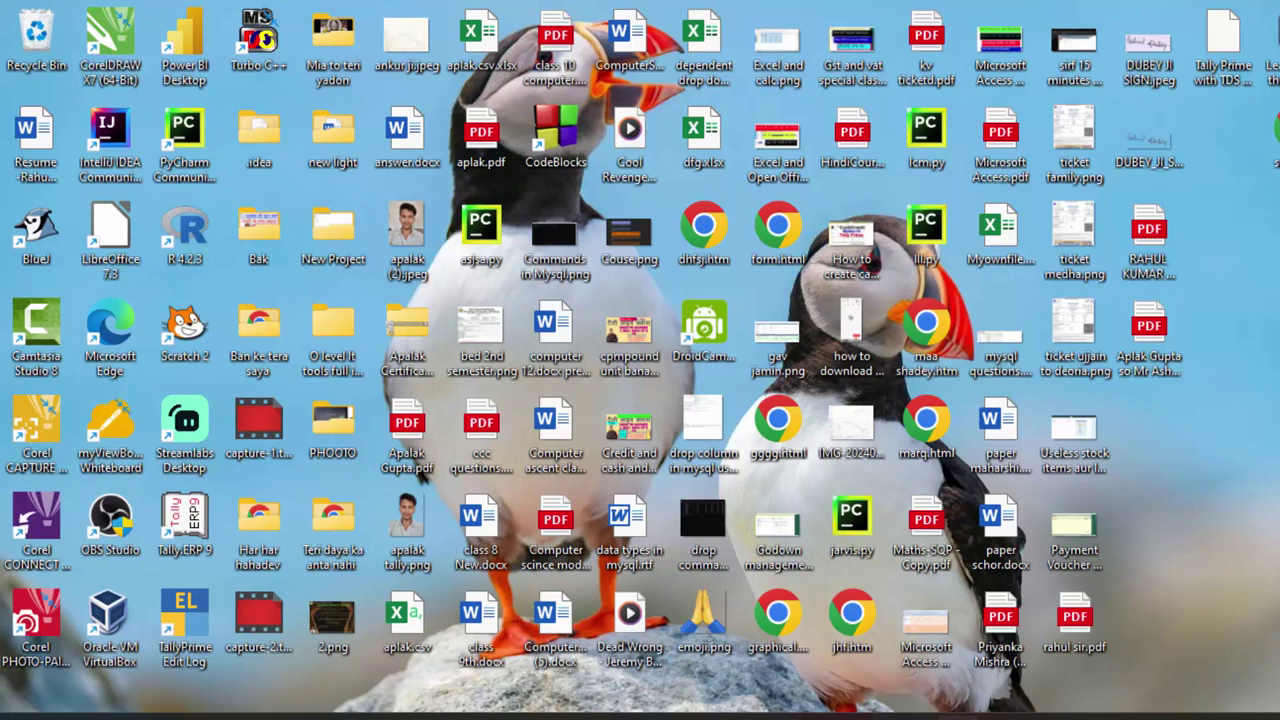
# Refresh the desktop icons three times from the right-click menu, then bring up Start search
pyautogui.rightClick(1200, 234)
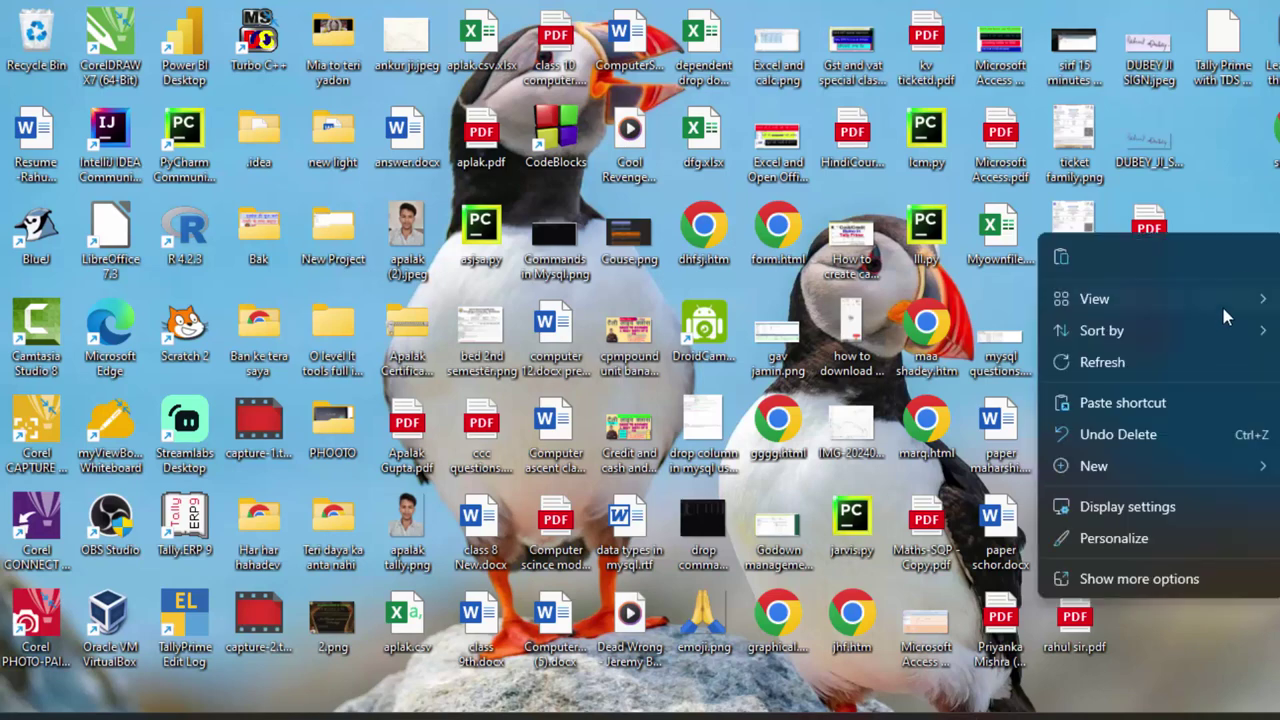
pyautogui.click(1220, 362)
pyautogui.rightClick(1105, 285)
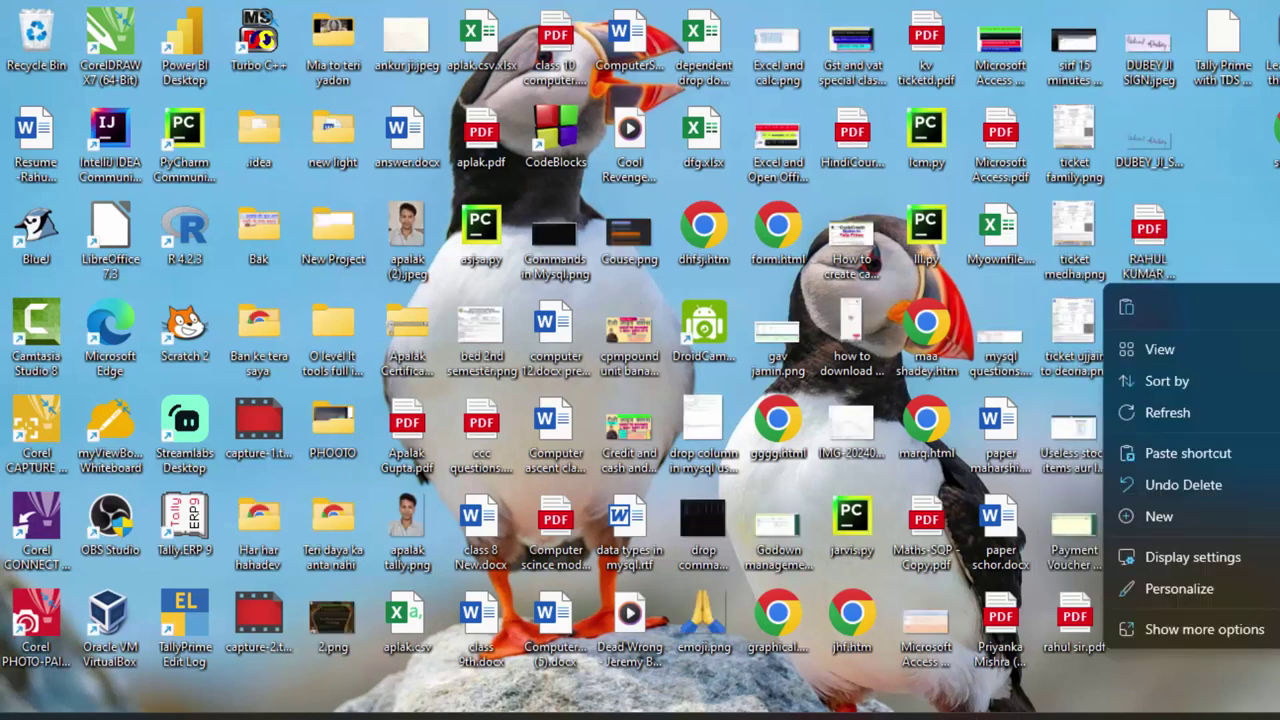
pyautogui.click(1165, 414)
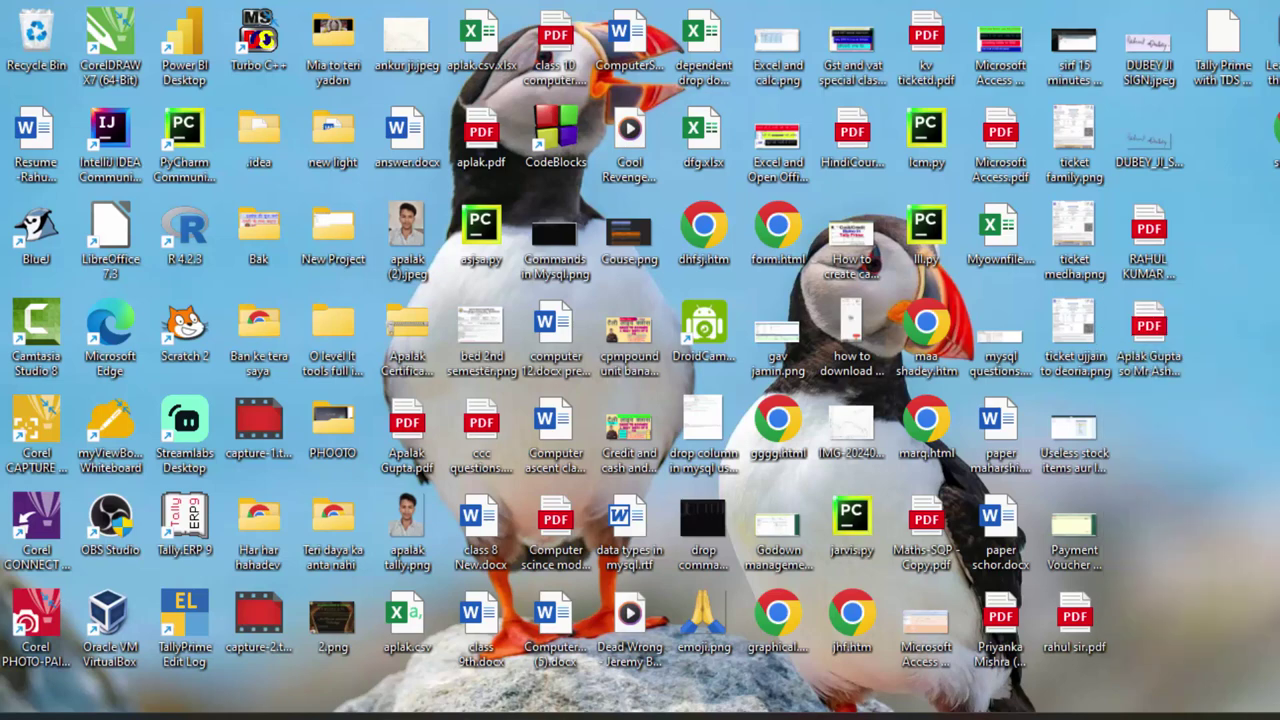
pyautogui.rightClick(1038, 284)
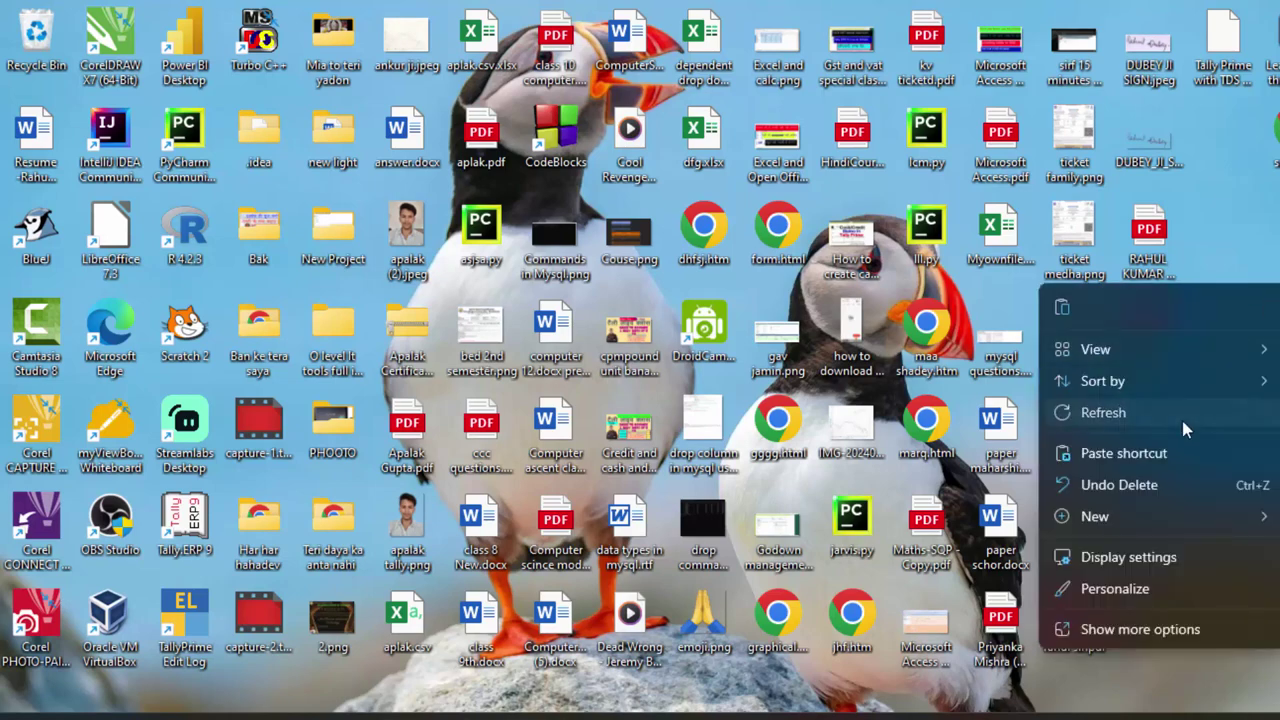
pyautogui.click(1181, 416)
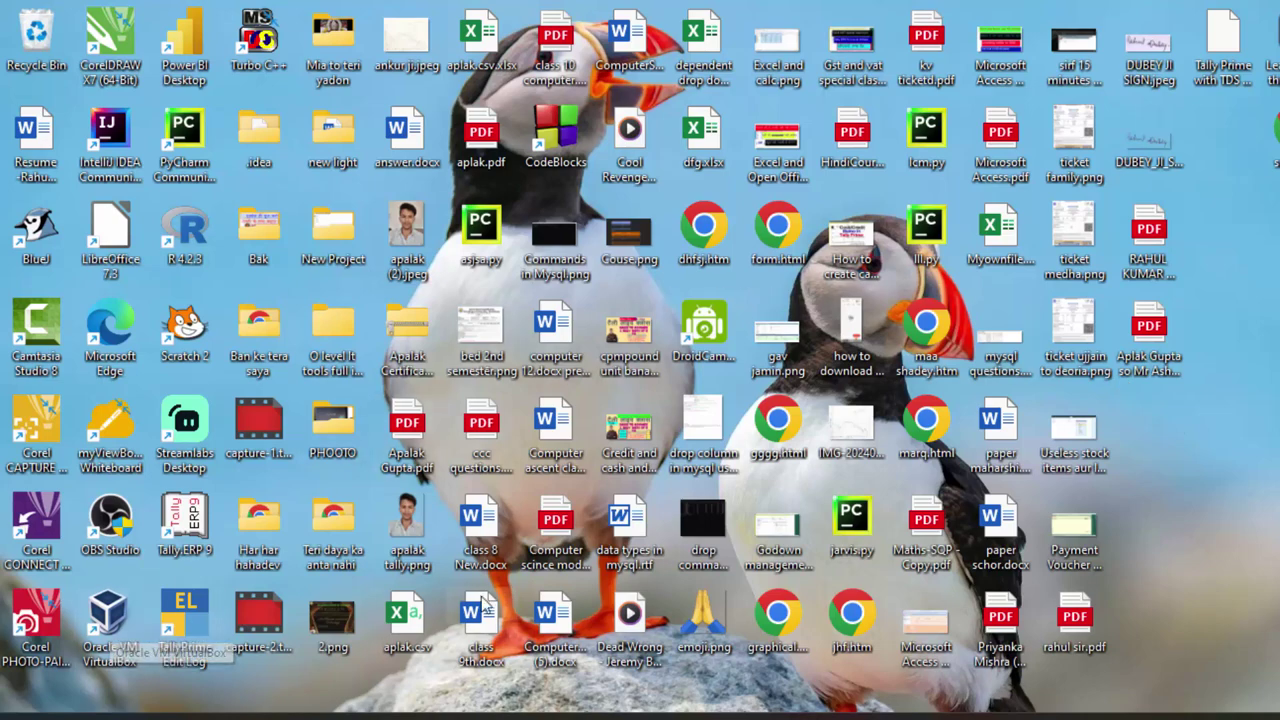
pyautogui.press('super')
# Launch Access by searching 'ac' and create the blank database Database273.accdb
pyautogui.write('ac')
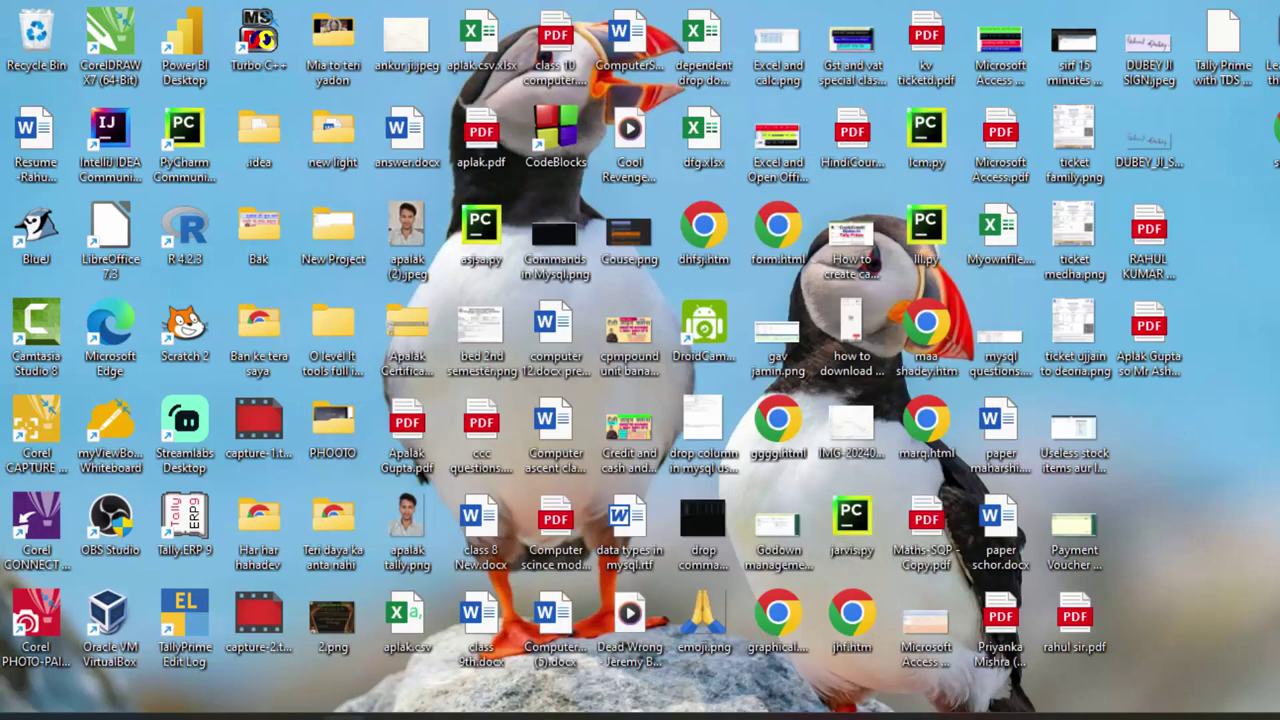
pyautogui.click(409, 226)
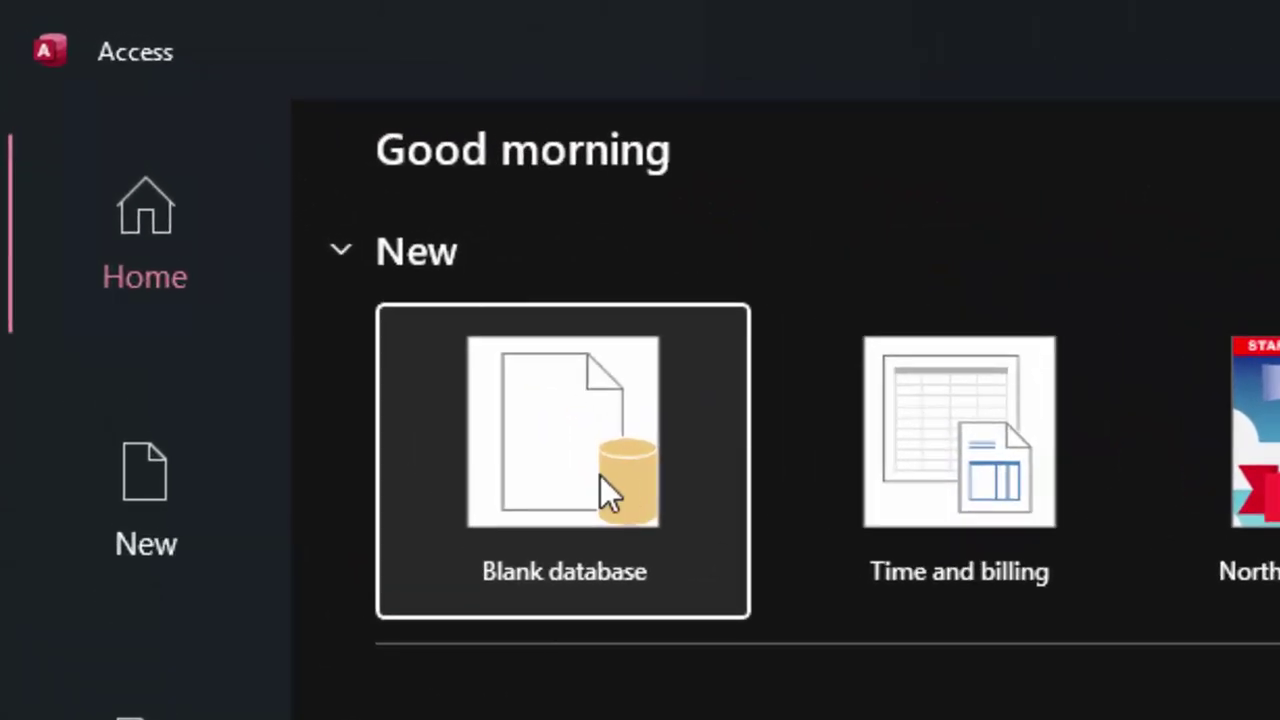
pyautogui.click(600, 475)
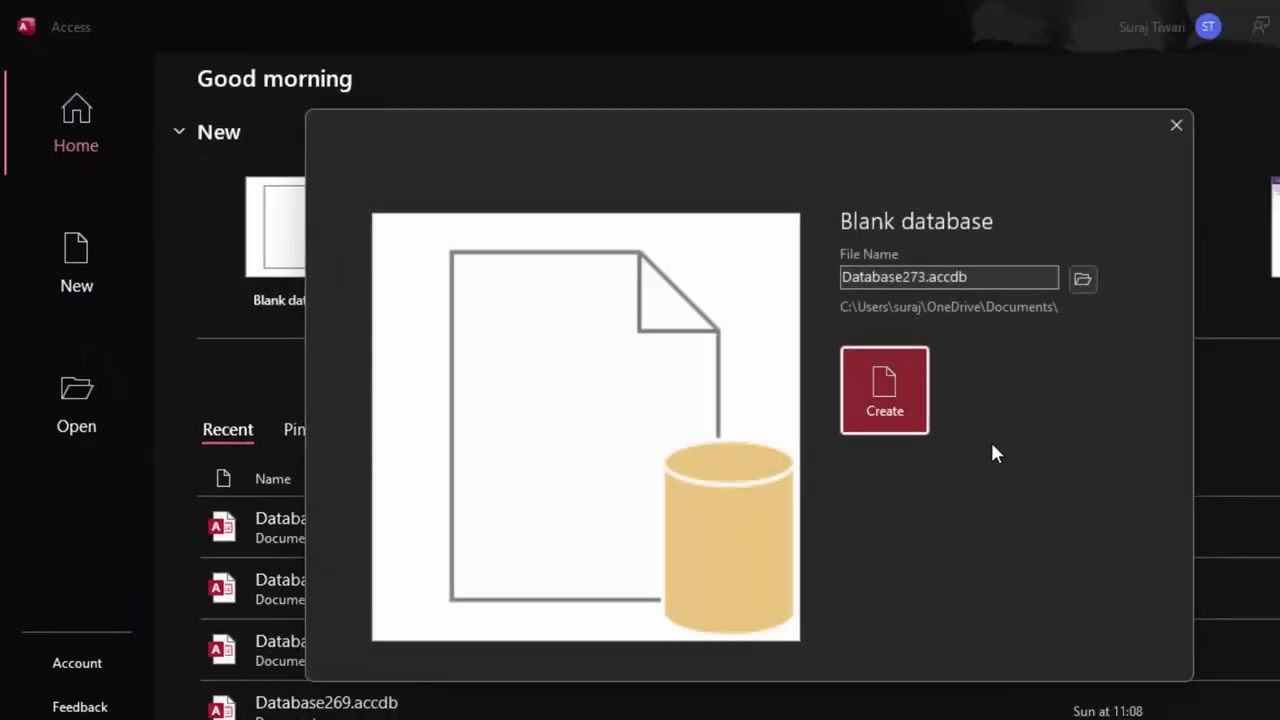
pyautogui.click(908, 422)
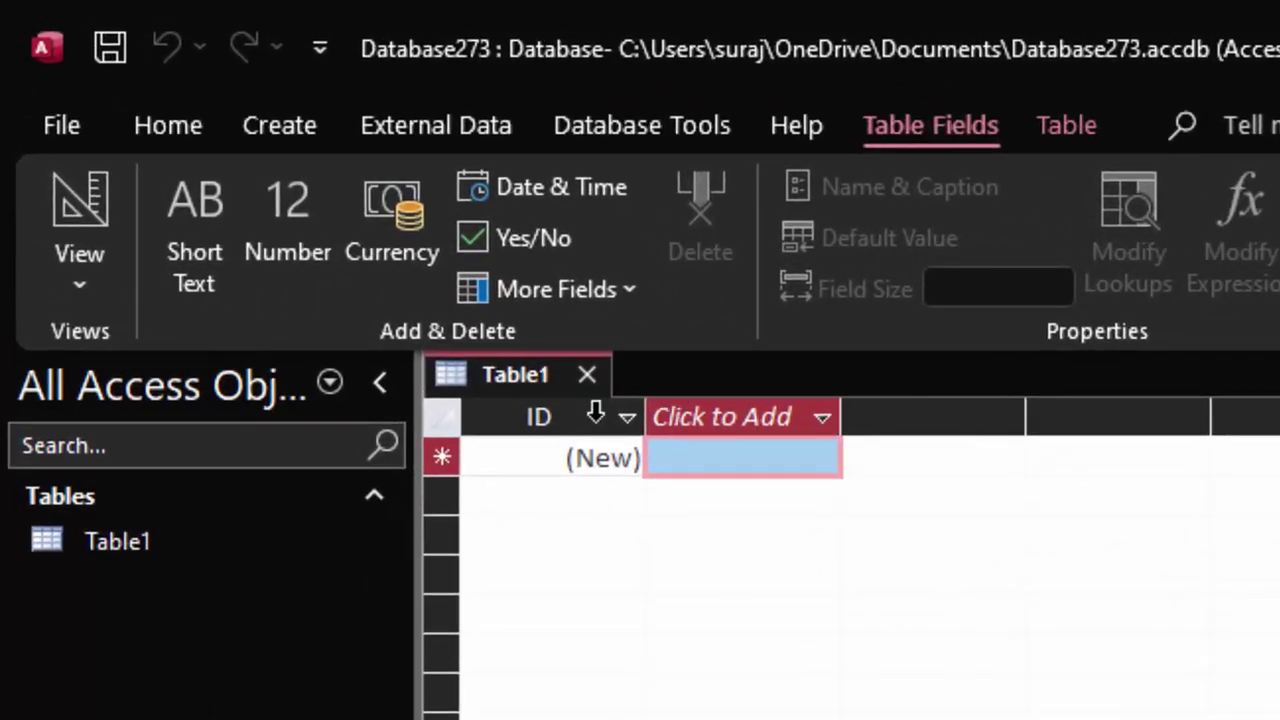
# Close Table1 and open a new blank Form1 in Design view with the Form Design tools
pyautogui.click(588, 372)
pyautogui.click(286, 130)
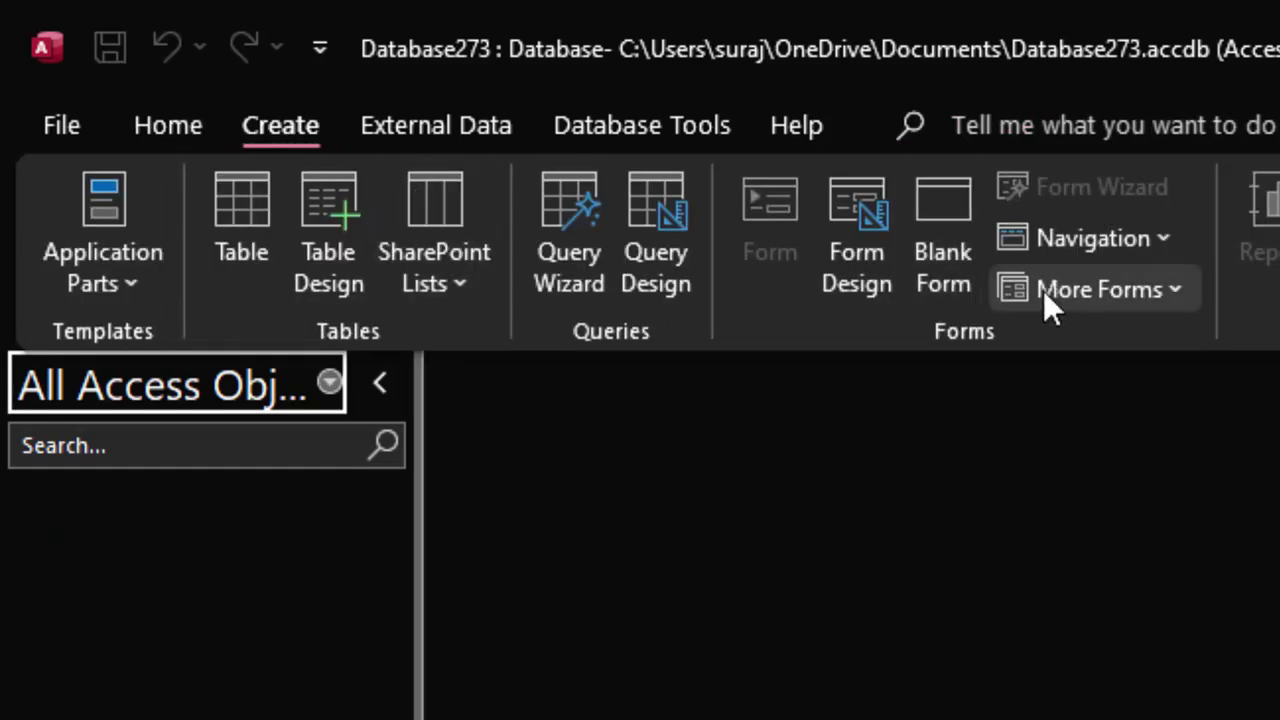
pyautogui.click(946, 210)
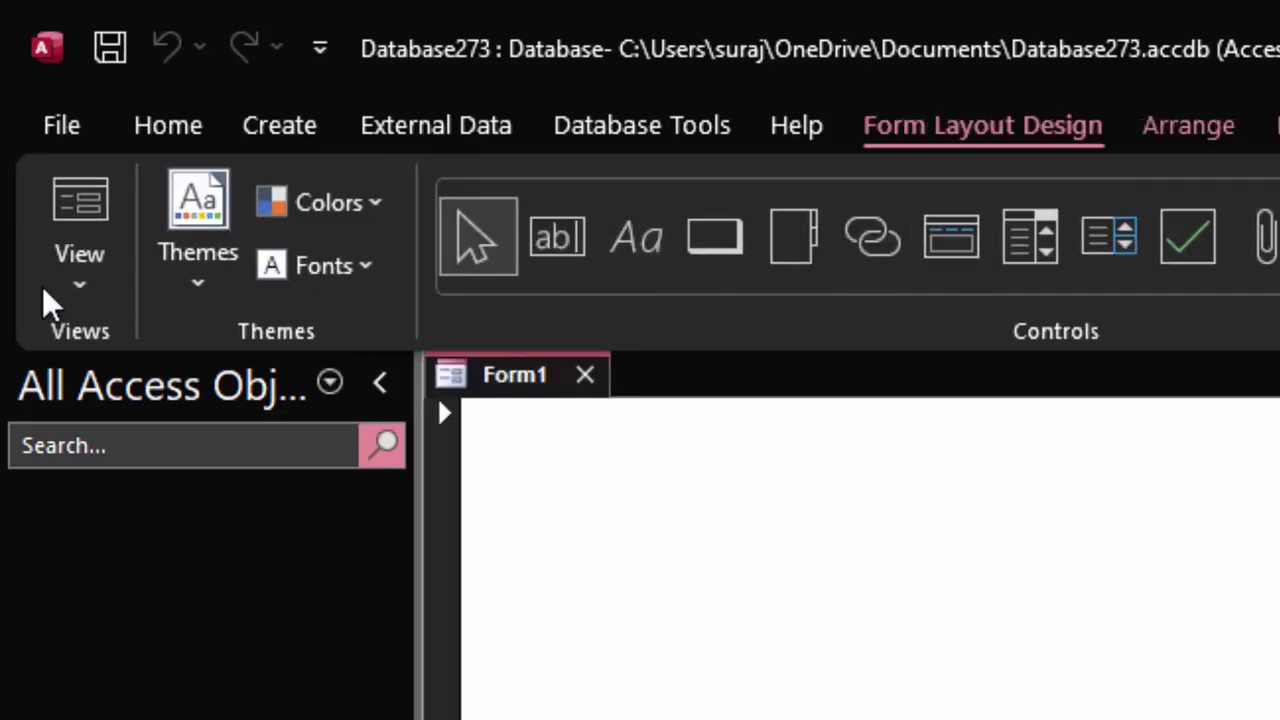
pyautogui.click(94, 297)
pyautogui.click(220, 535)
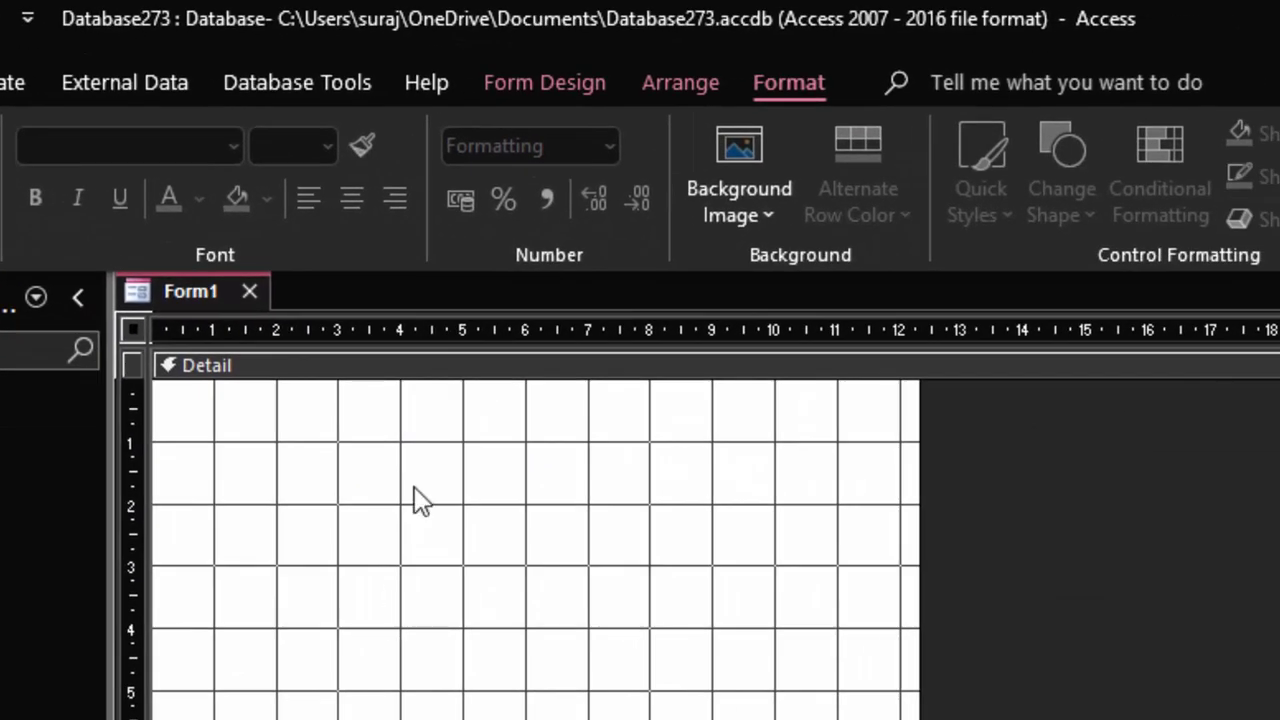
pyautogui.click(575, 80)
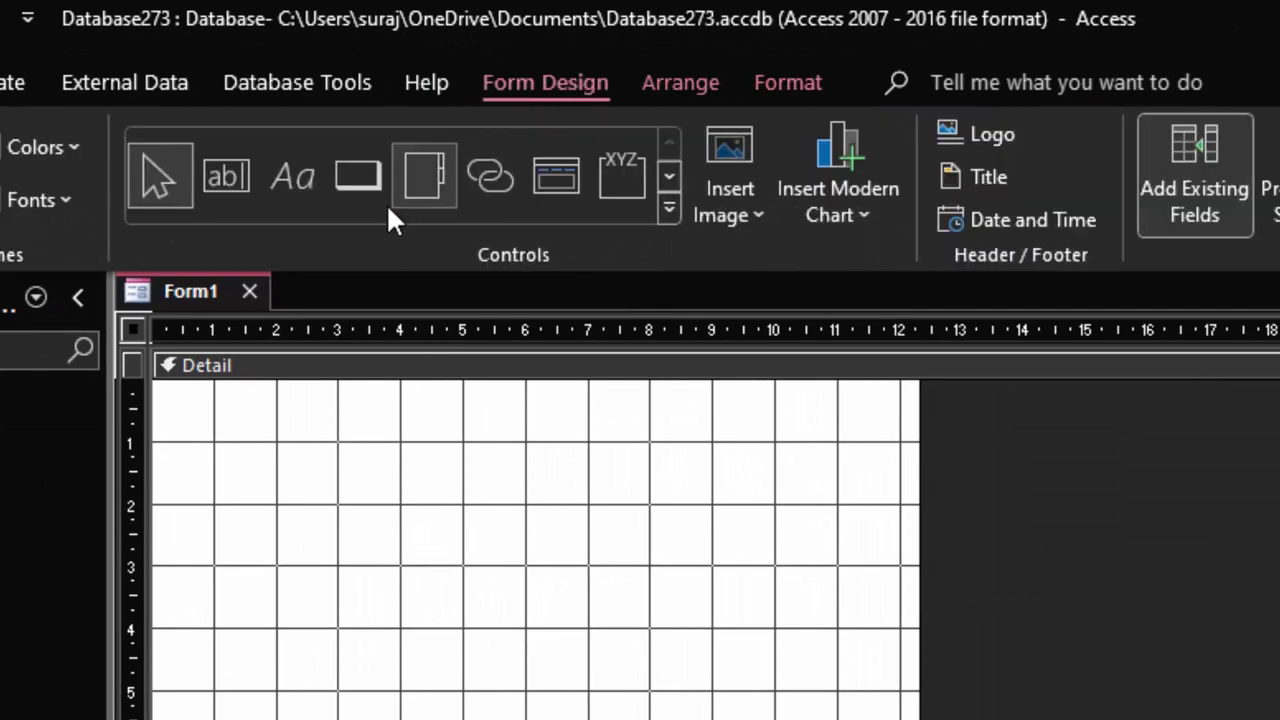
# Draw an unbound text box on Form1, copy-paste a duplicate and place it below the first
pyautogui.click(225, 179)
pyautogui.moveTo(380, 417)
pyautogui.mouseDown()
pyautogui.moveTo(553, 461)
pyautogui.moveTo(634, 458)
pyautogui.mouseUp()
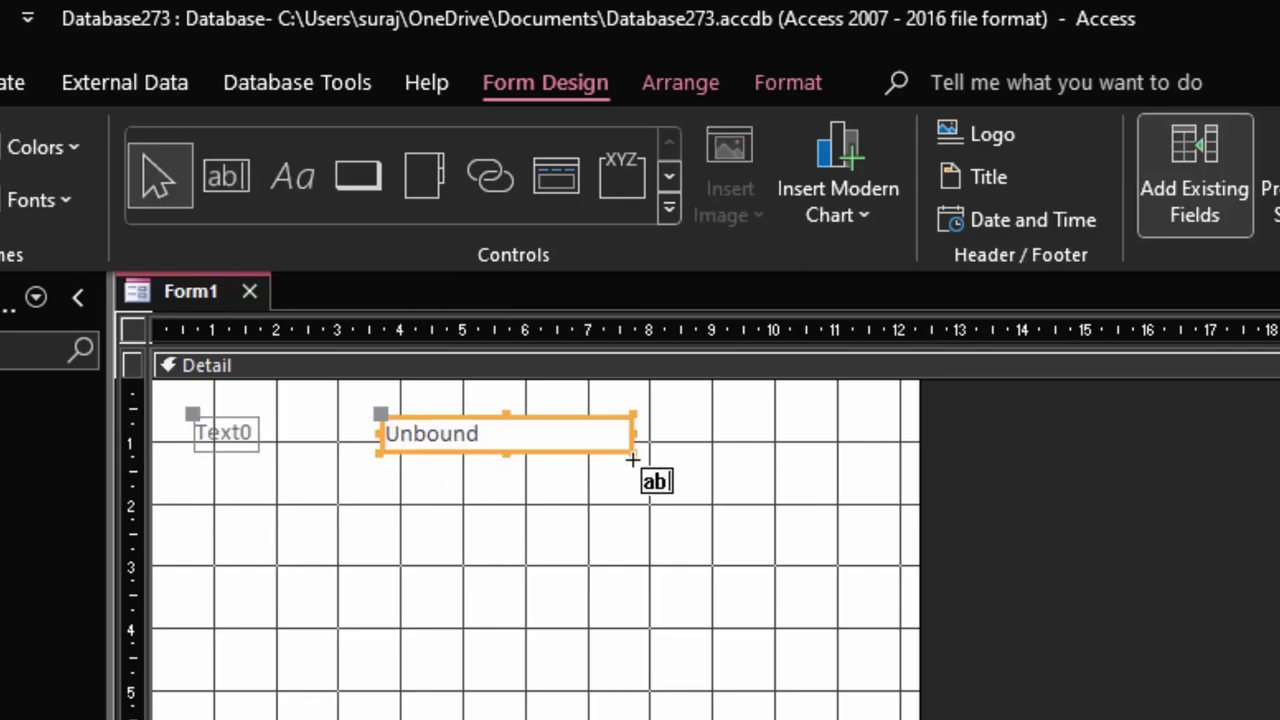
pyautogui.rightClick(521, 449)
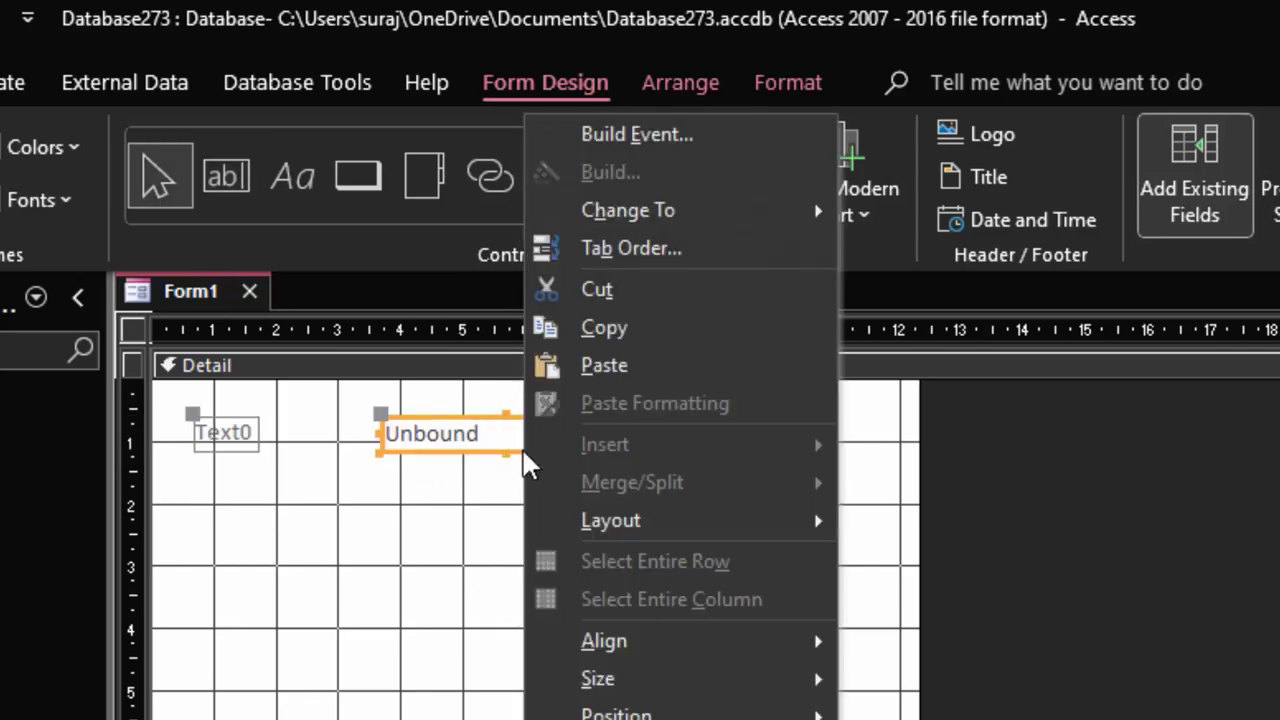
pyautogui.click(588, 328)
pyautogui.rightClick(571, 555)
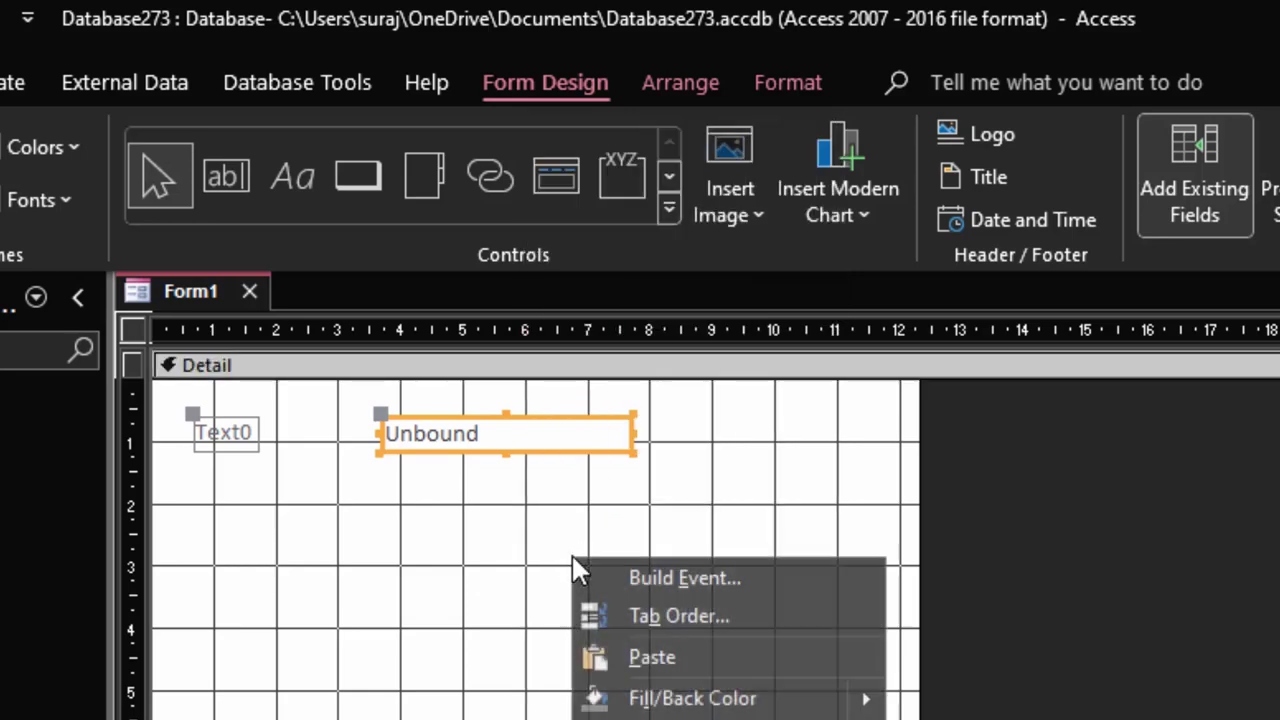
pyautogui.click(642, 665)
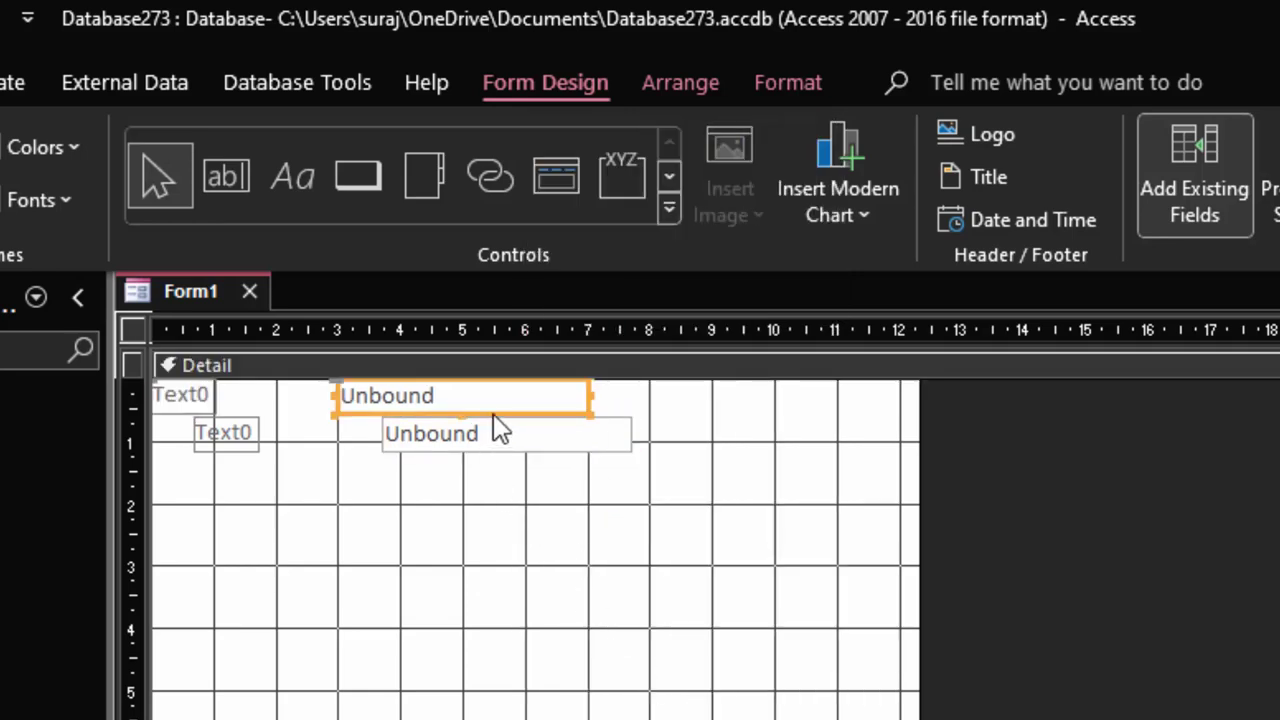
pyautogui.moveTo(495, 402); pyautogui.dragTo(535, 500)
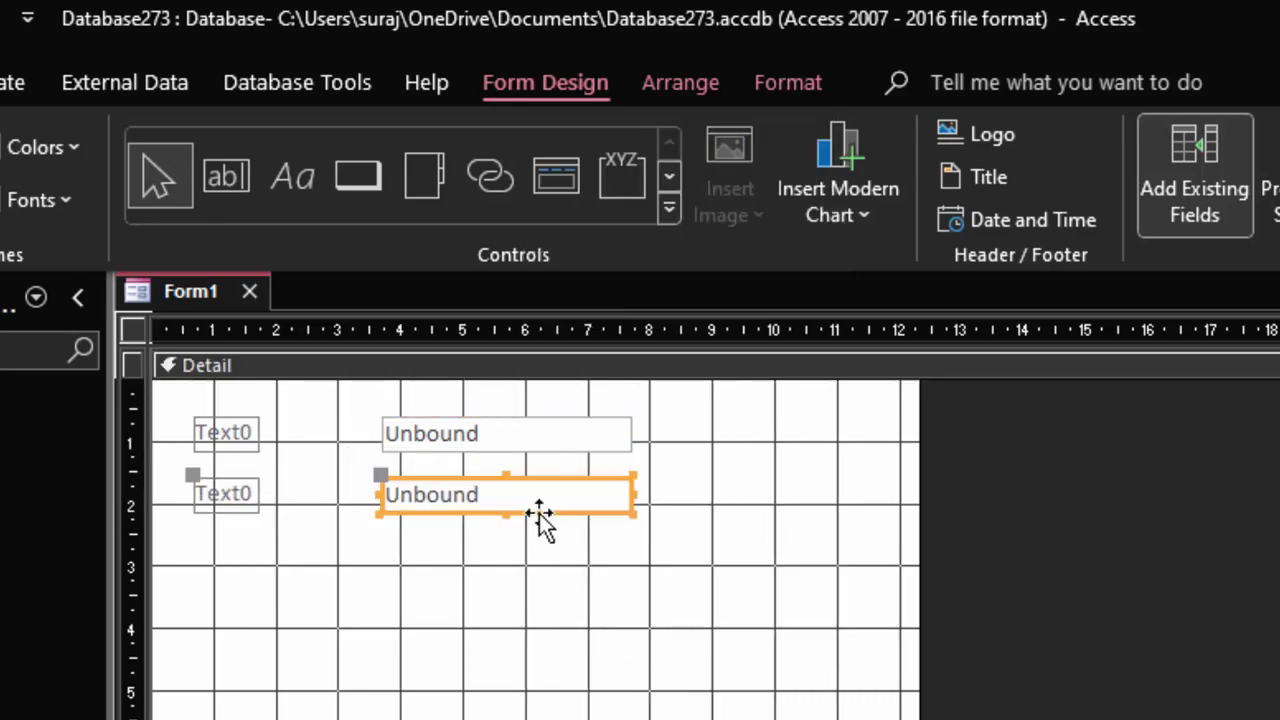
pyautogui.click(538, 445)
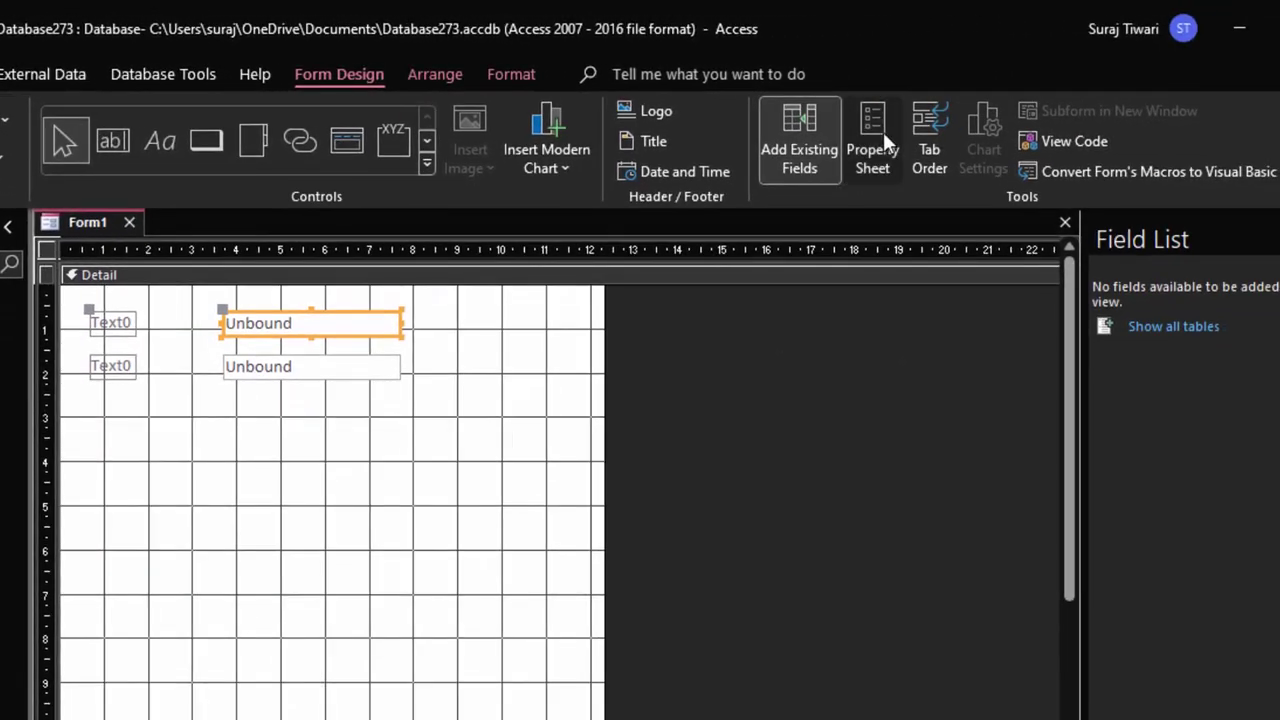
# In the Property Sheet's All tab, rename the upper text box First_Number
pyautogui.click(883, 134)
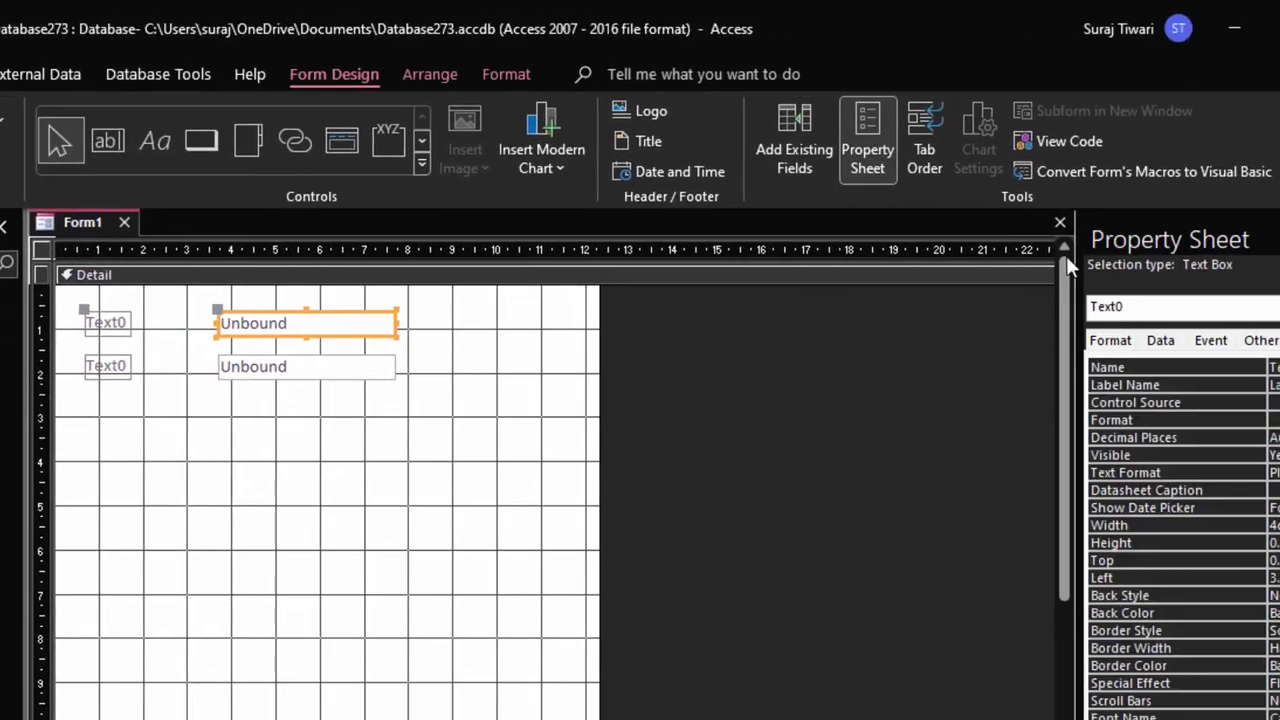
pyautogui.click(1240, 340)
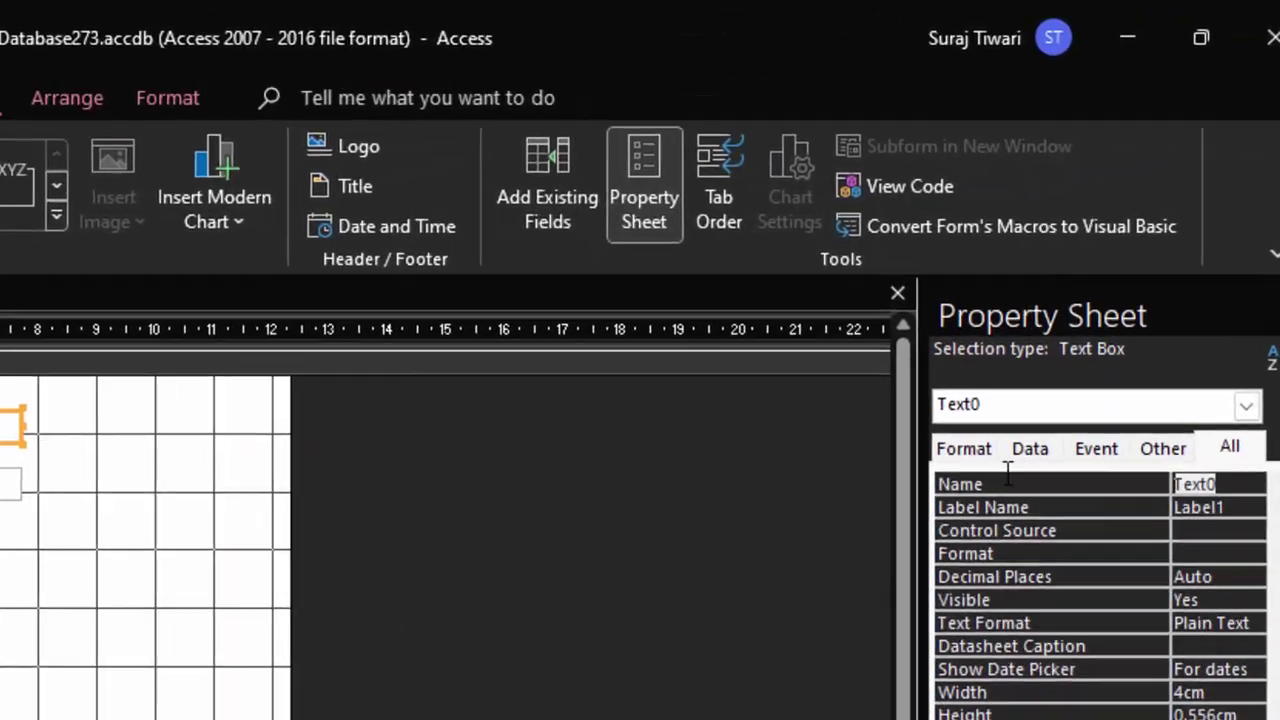
pyautogui.press('BackSpace')
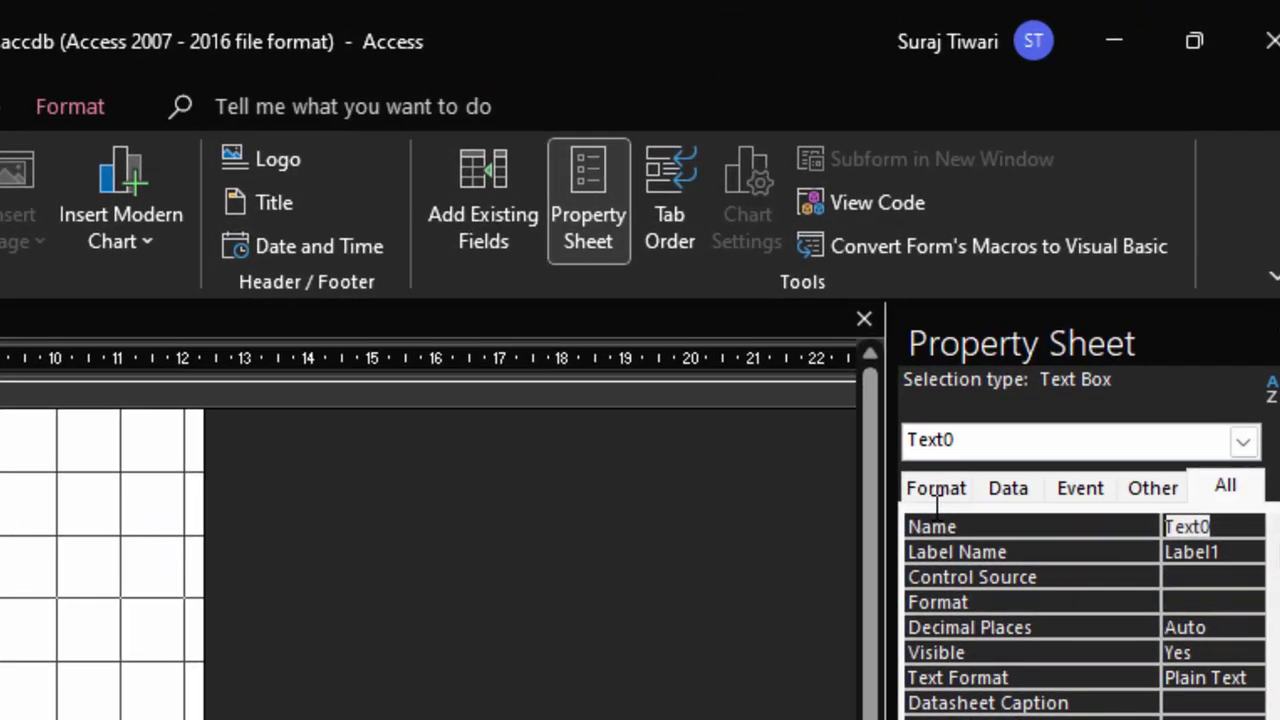
pyautogui.write('Fis')
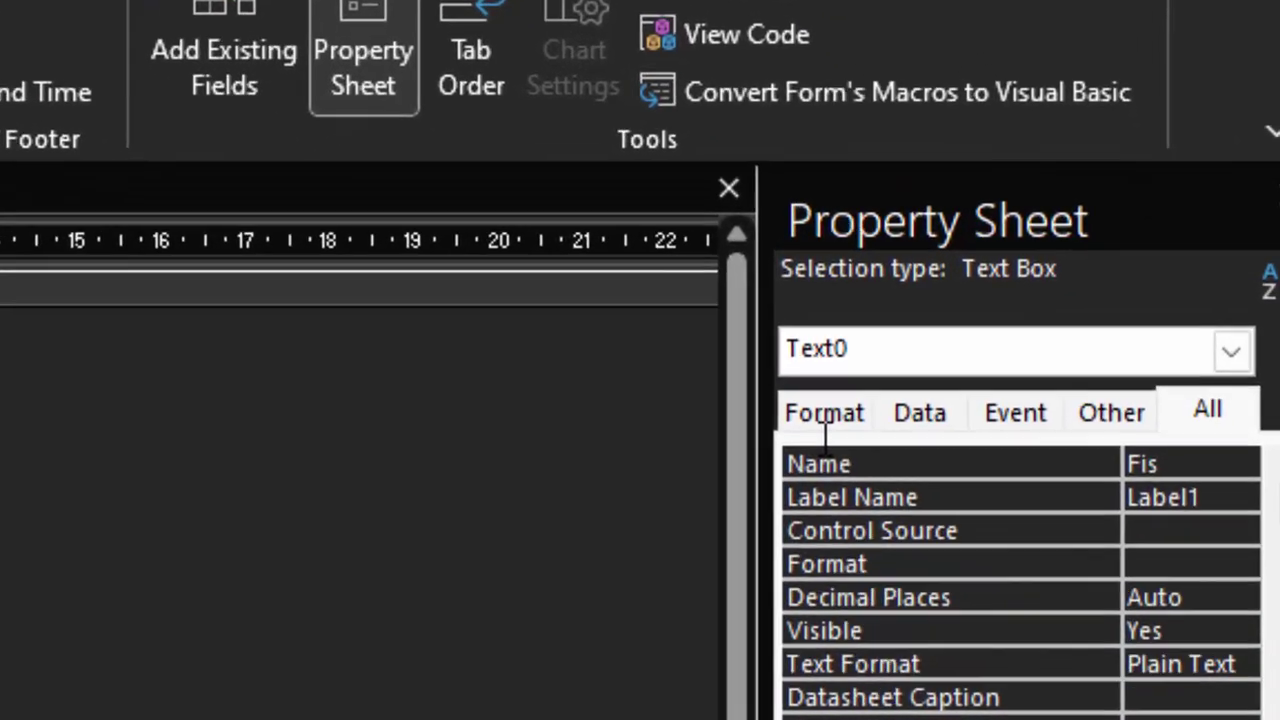
pyautogui.press('BackSpace')
pyautogui.write('_')
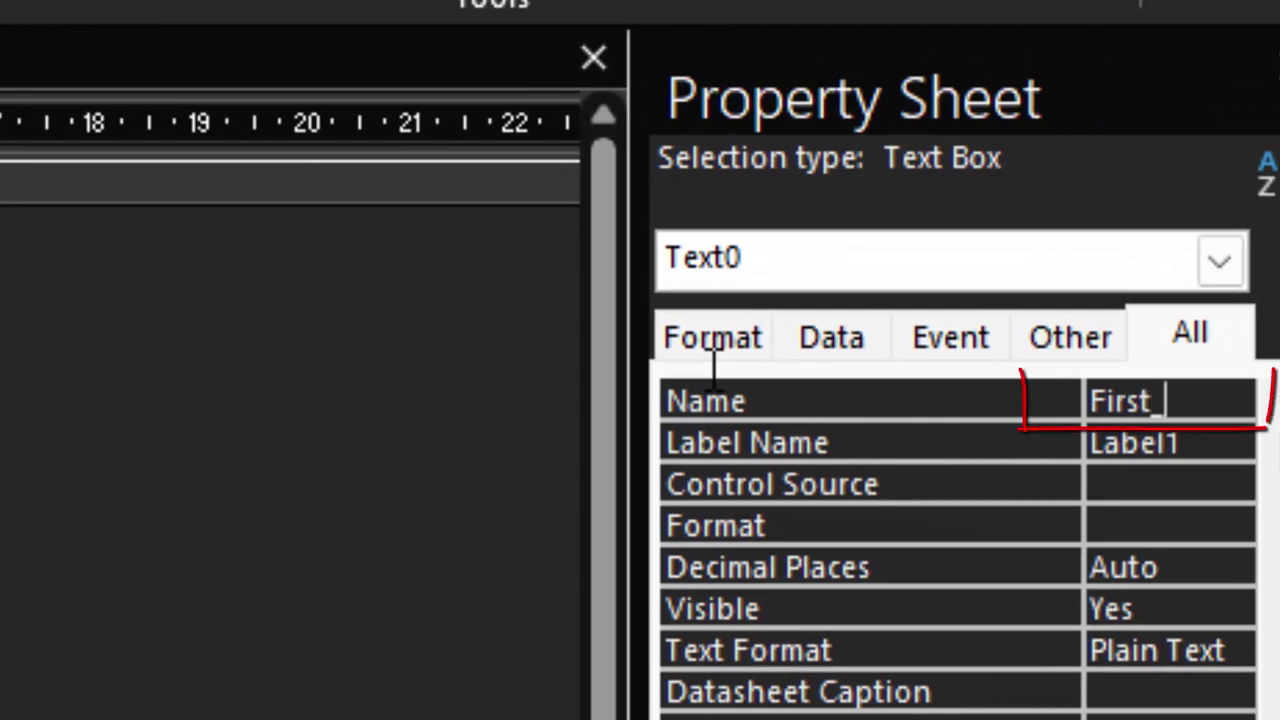
pyautogui.write('Number')
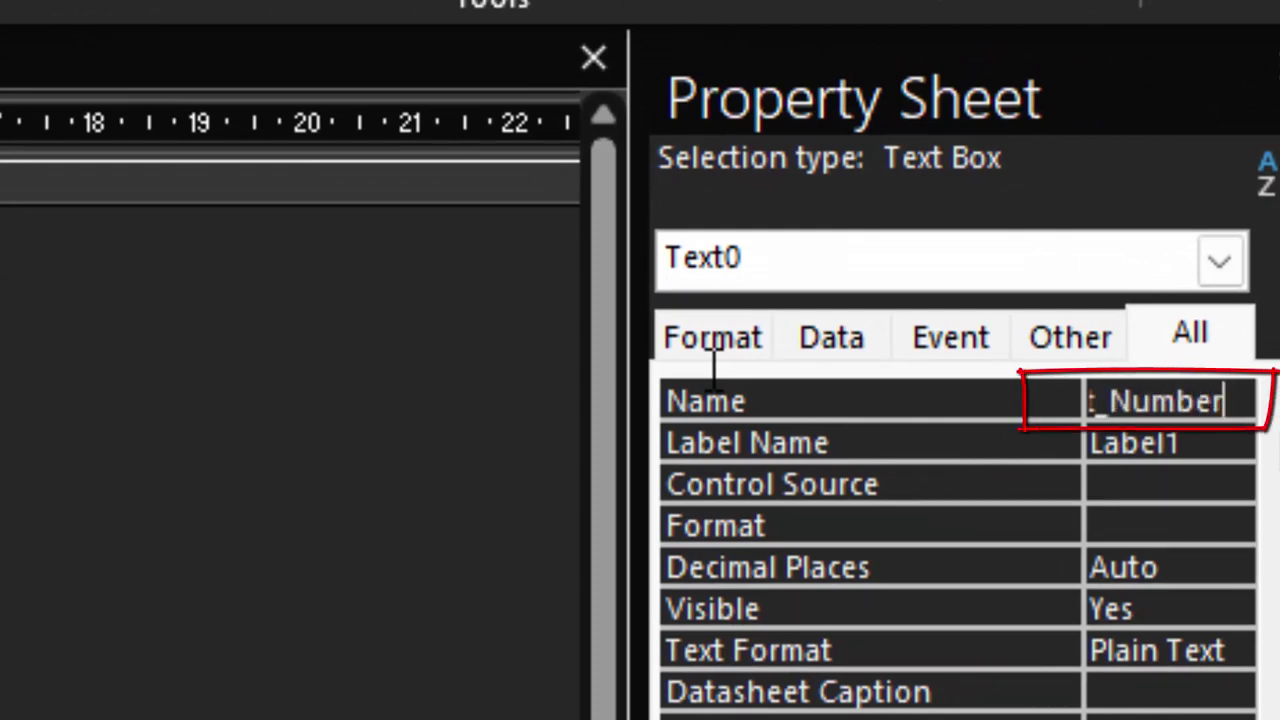
pyautogui.click(290, 180)
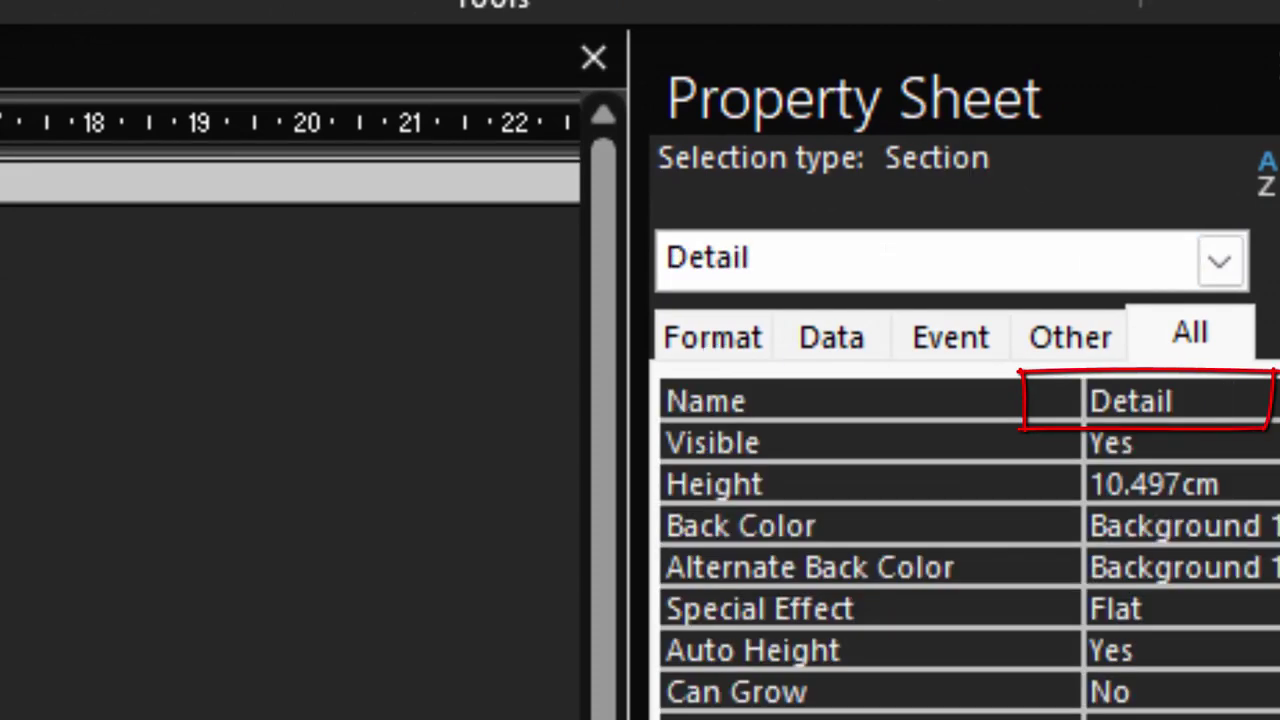
# Rename the second text box from Text2 to Second_number
pyautogui.hotkey('ctrl', 'v')
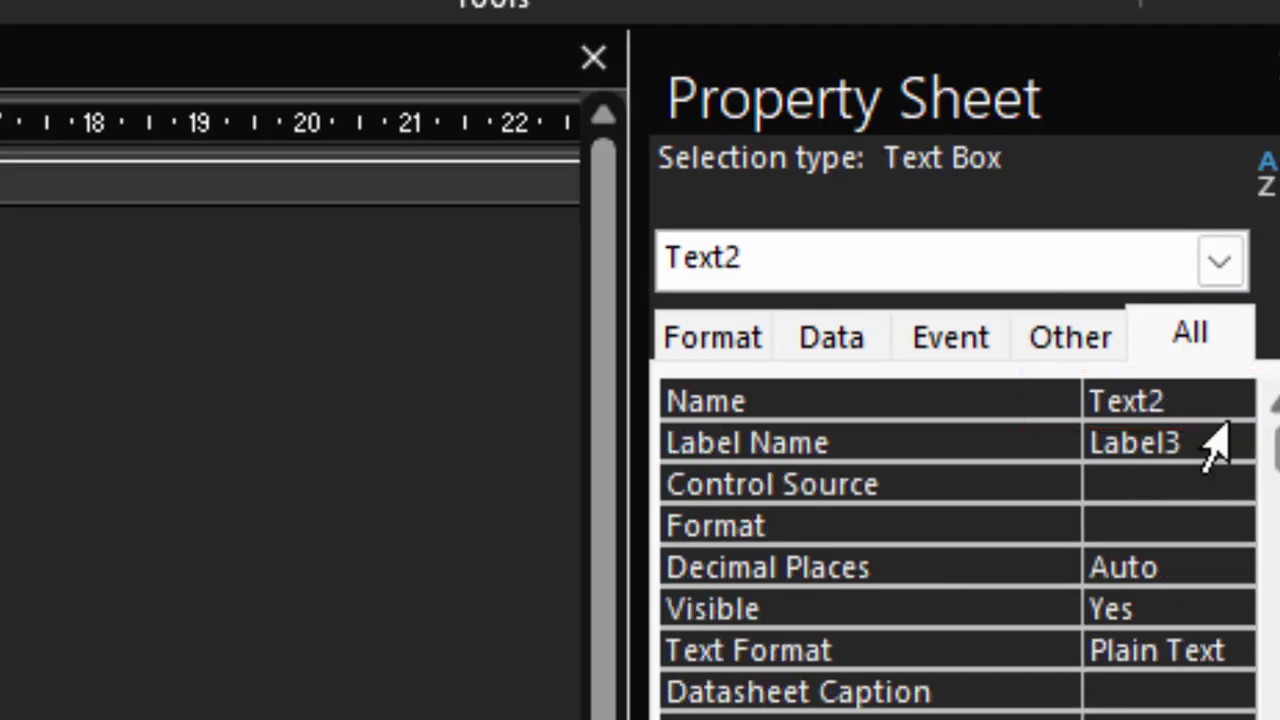
pyautogui.doubleClick(1209, 392)
pyautogui.press('BackSpace')
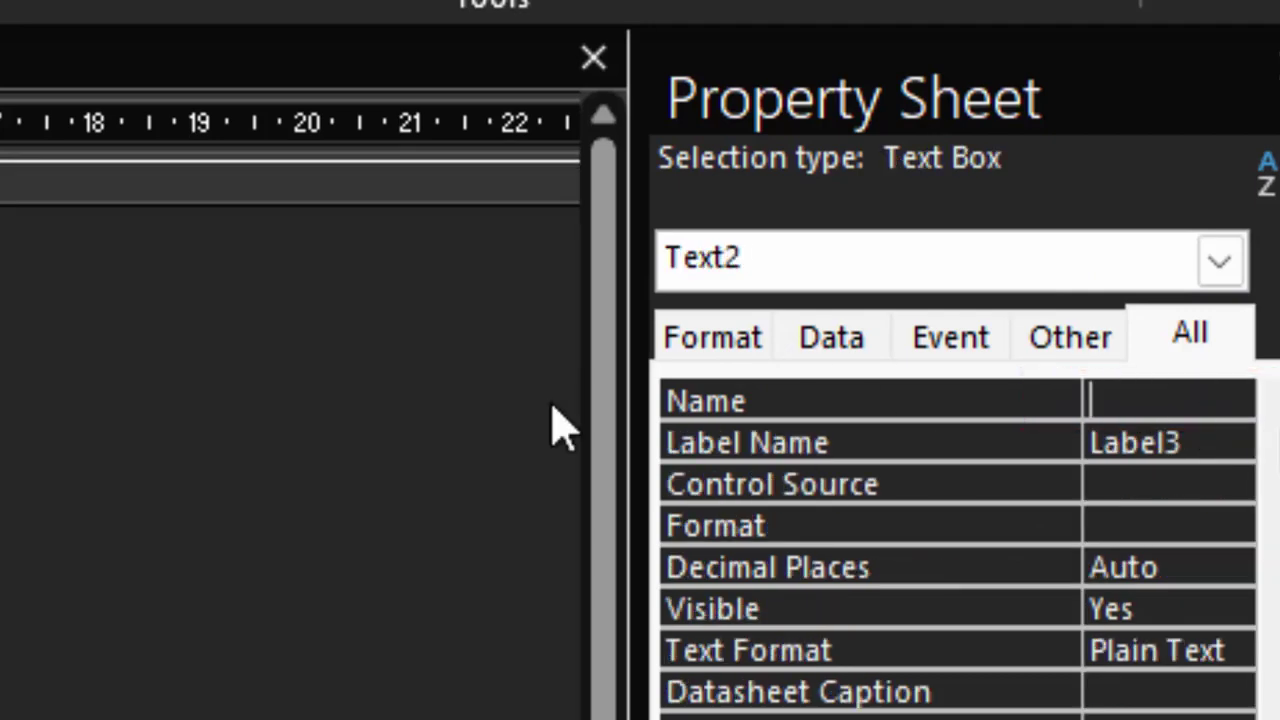
pyautogui.write('Second_n')
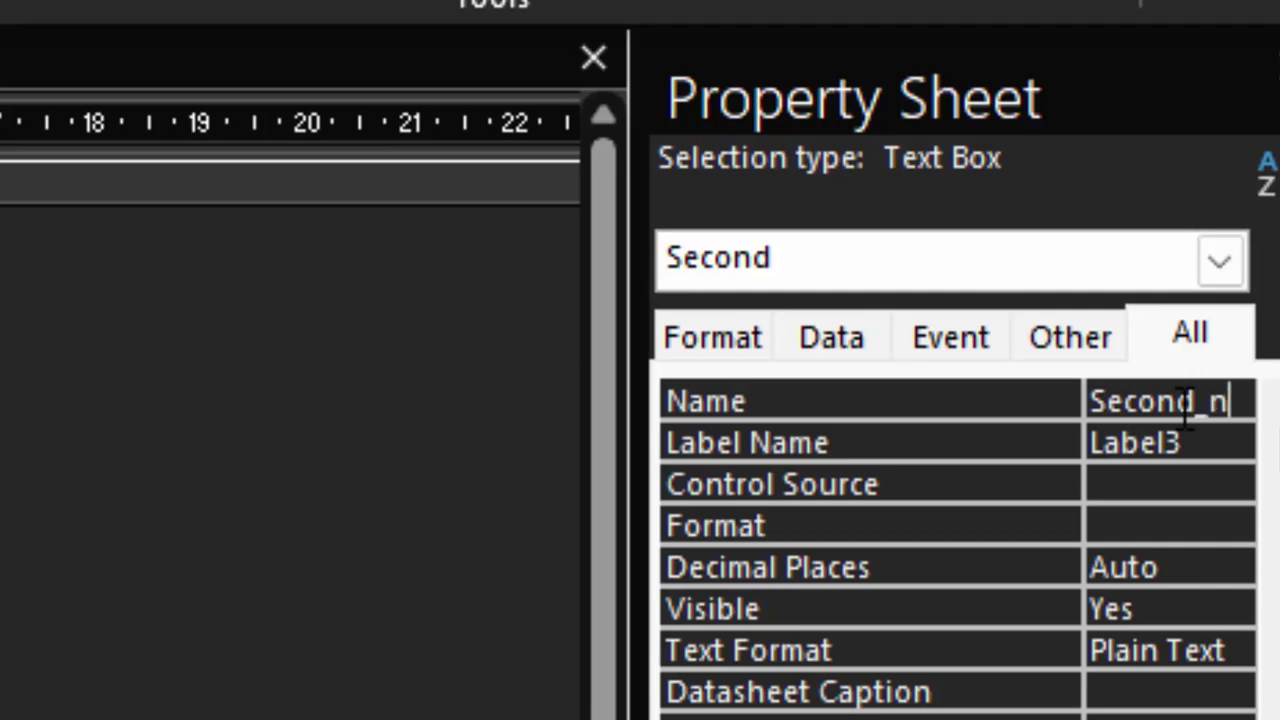
pyautogui.write('umber')
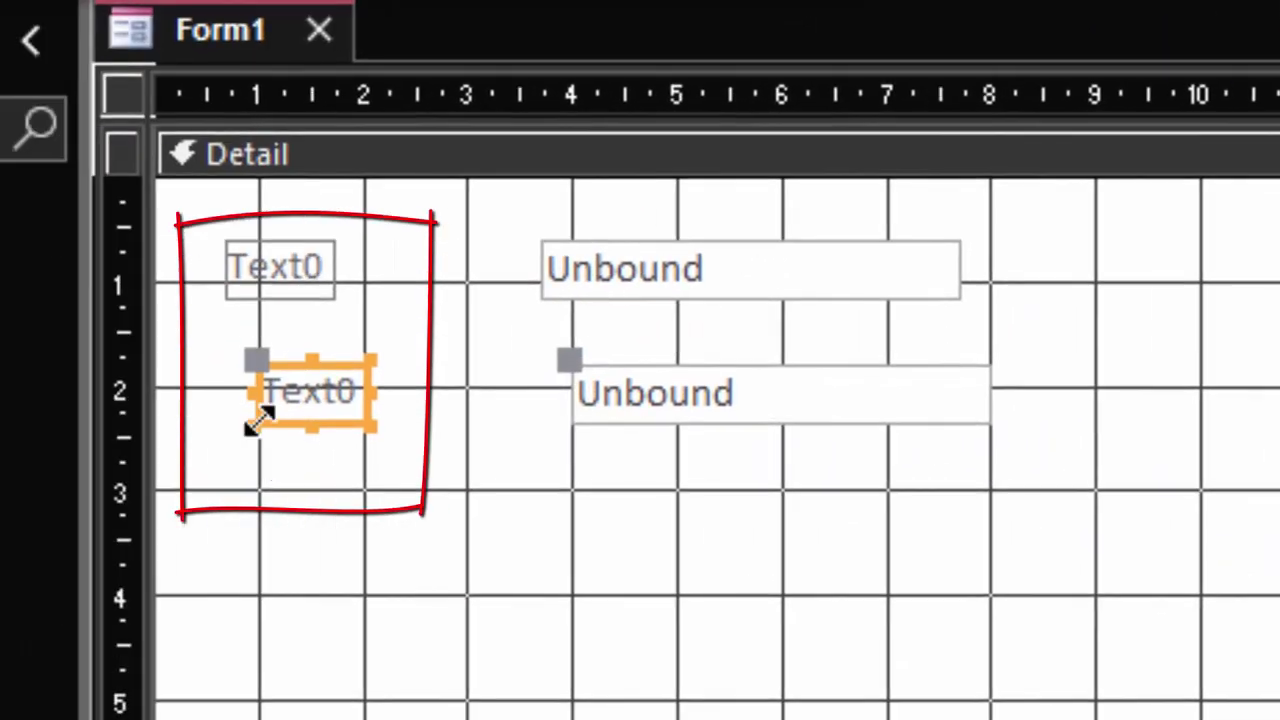
# Widen both Text0 labels and change the upper label's text to First_number
pyautogui.moveTo(255, 420); pyautogui.dragTo(218, 420)
pyautogui.click(262, 285)
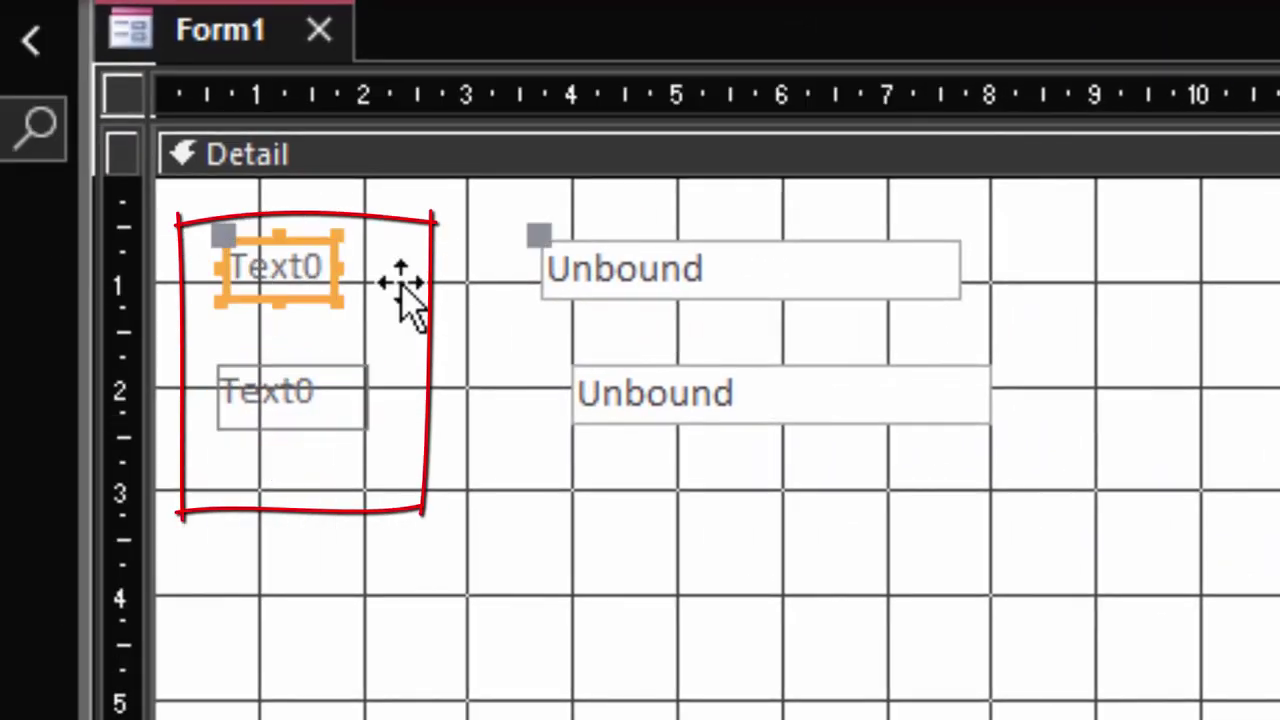
pyautogui.click(345, 330)
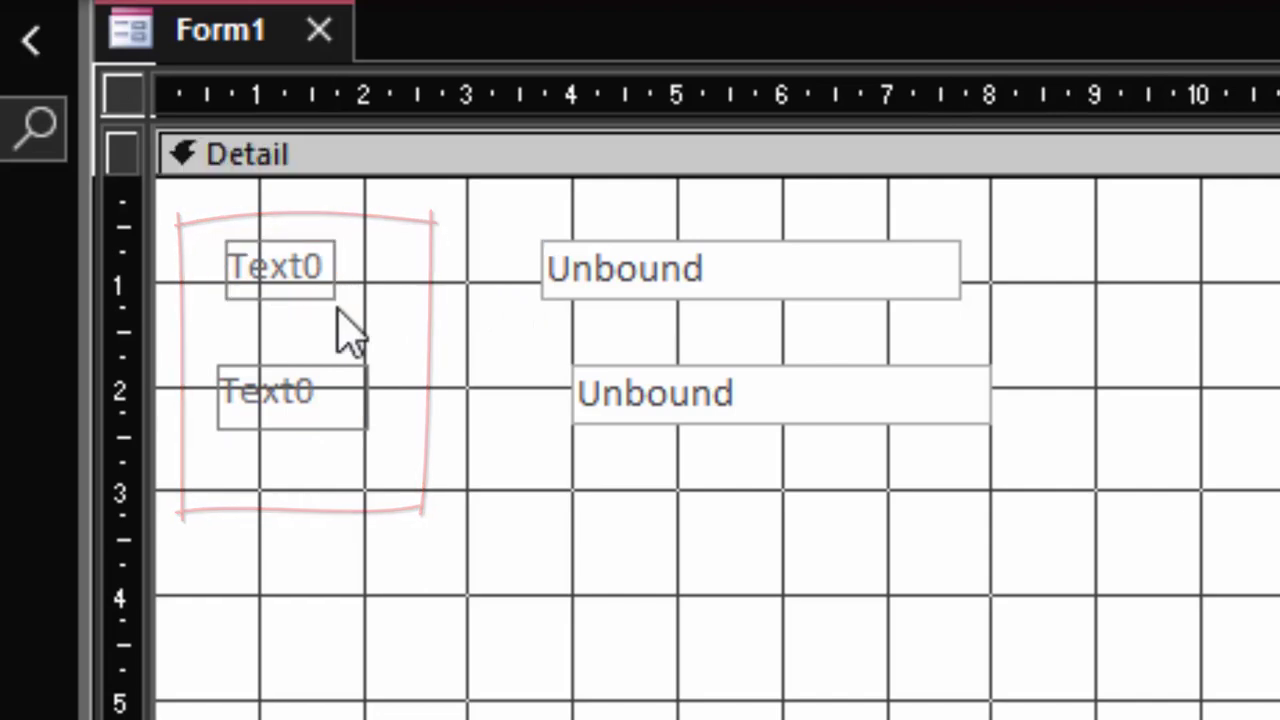
pyautogui.click(320, 284)
pyautogui.moveTo(333, 297); pyautogui.dragTo(424, 299)
pyautogui.click(371, 274)
pyautogui.press('BackSpace')
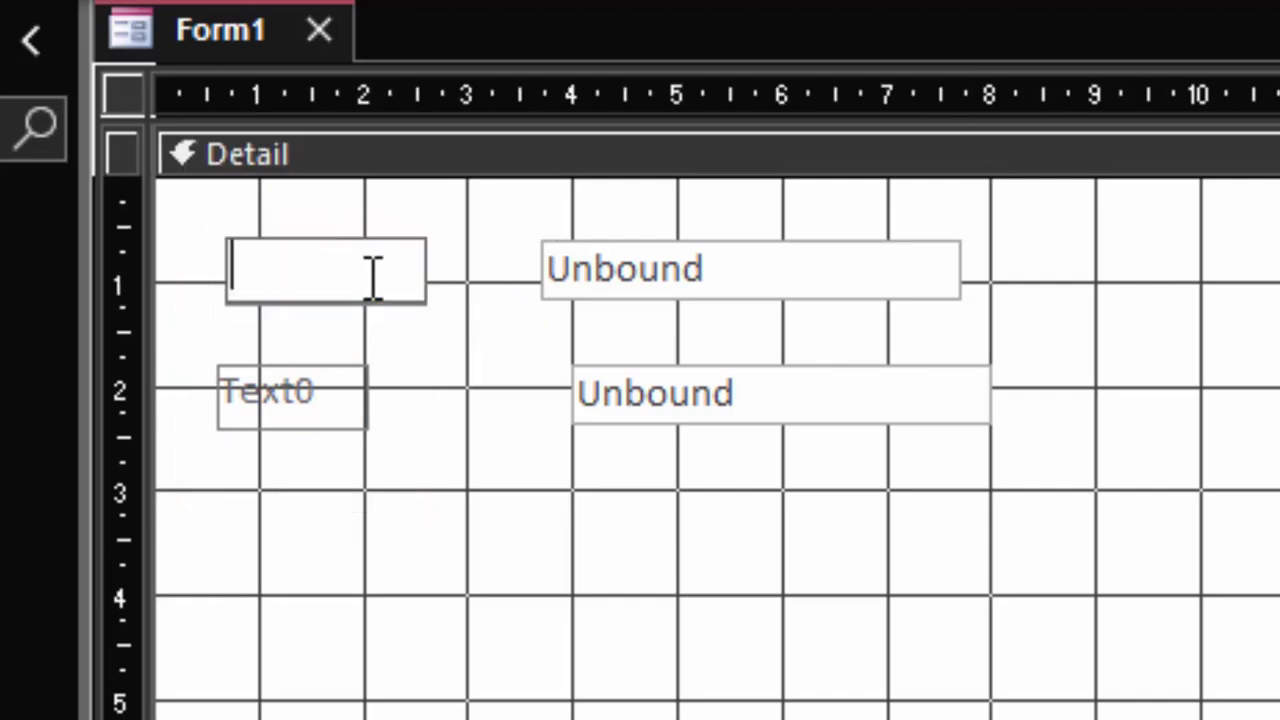
pyautogui.write('First_')
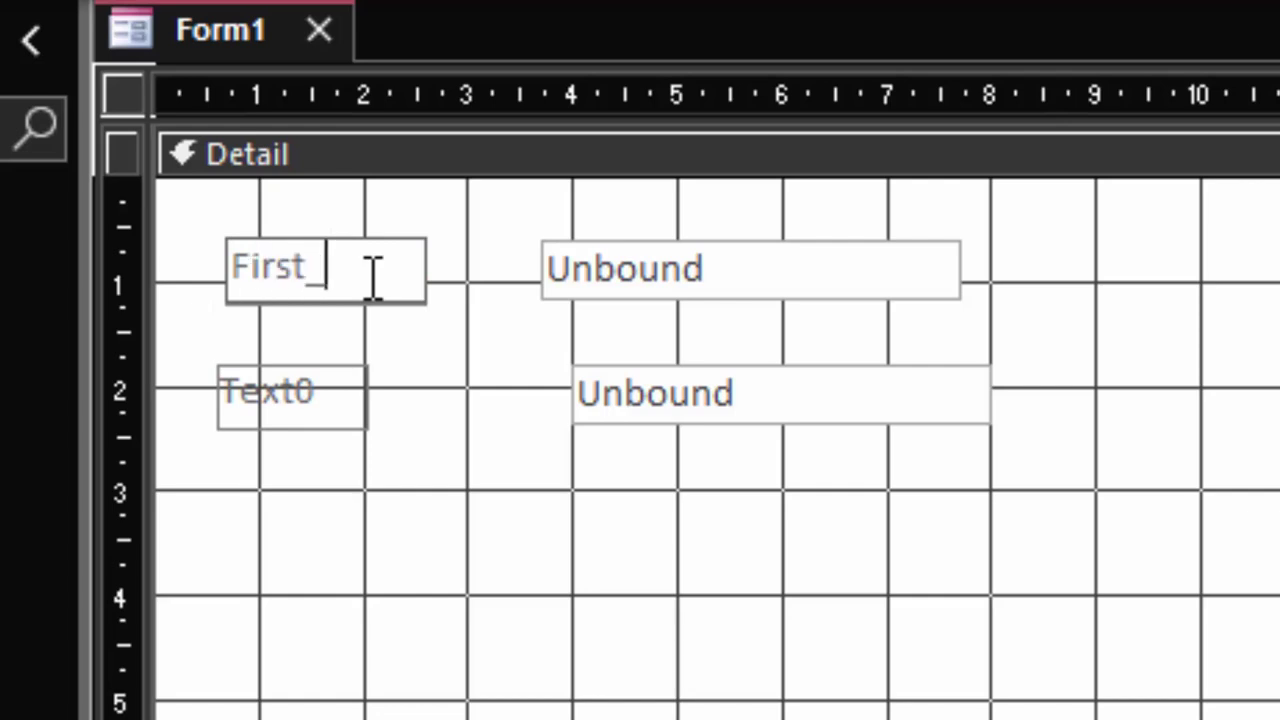
pyautogui.write('N')
pyautogui.press('BackSpace')
pyautogui.write('num')
pyautogui.write('ber')
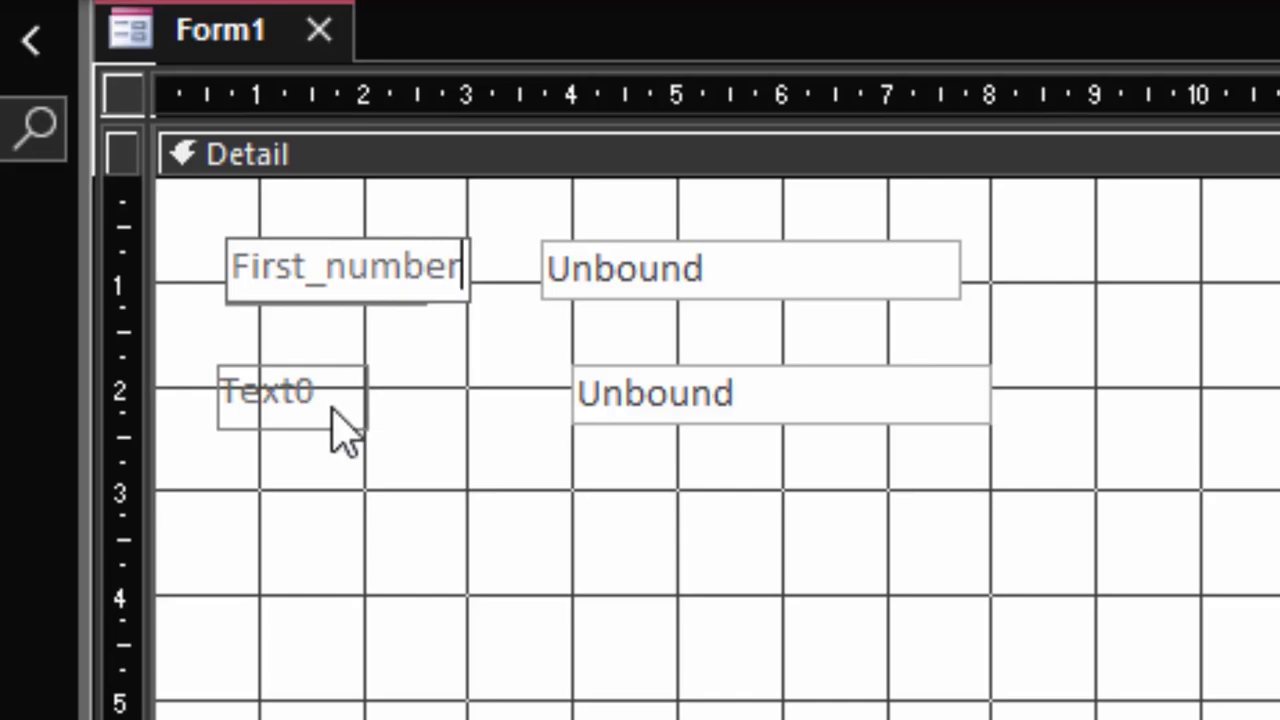
# Change the lower label to Second_number, briefly run the form, then return to design tools
pyautogui.click(333, 407)
pyautogui.doubleClick(320, 392)
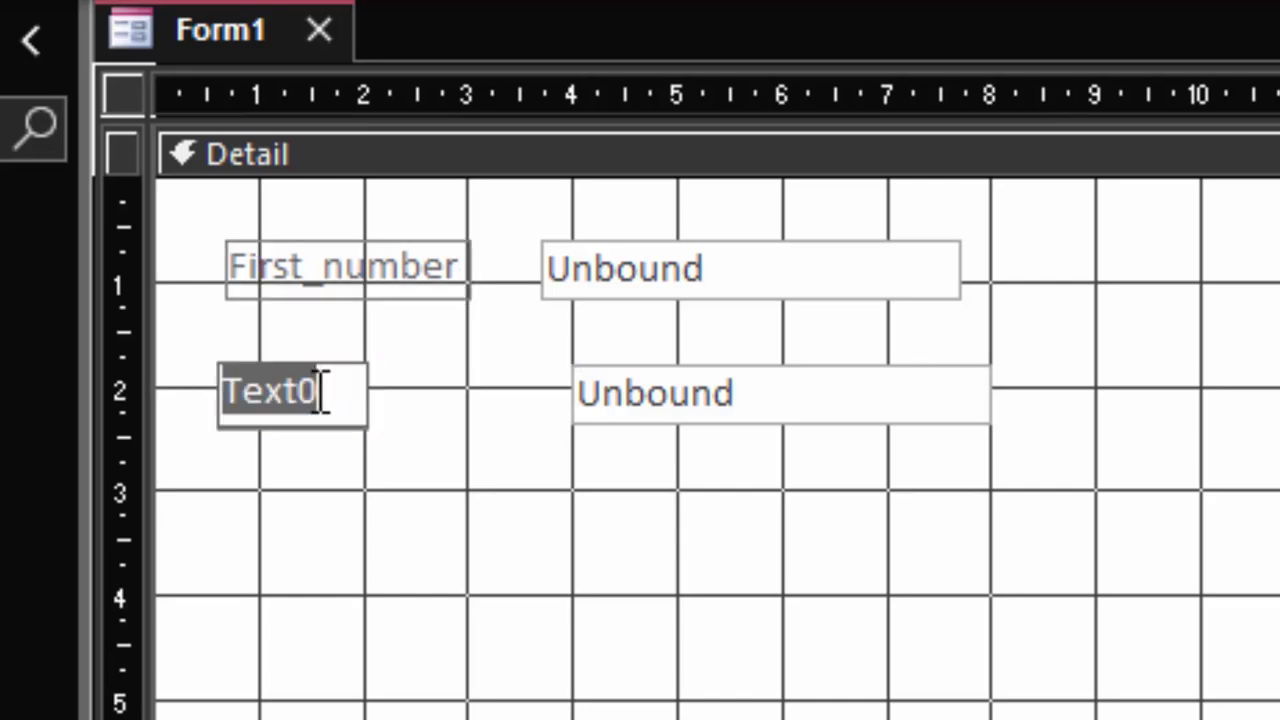
pyautogui.press('BackSpace')
pyautogui.write('Seco')
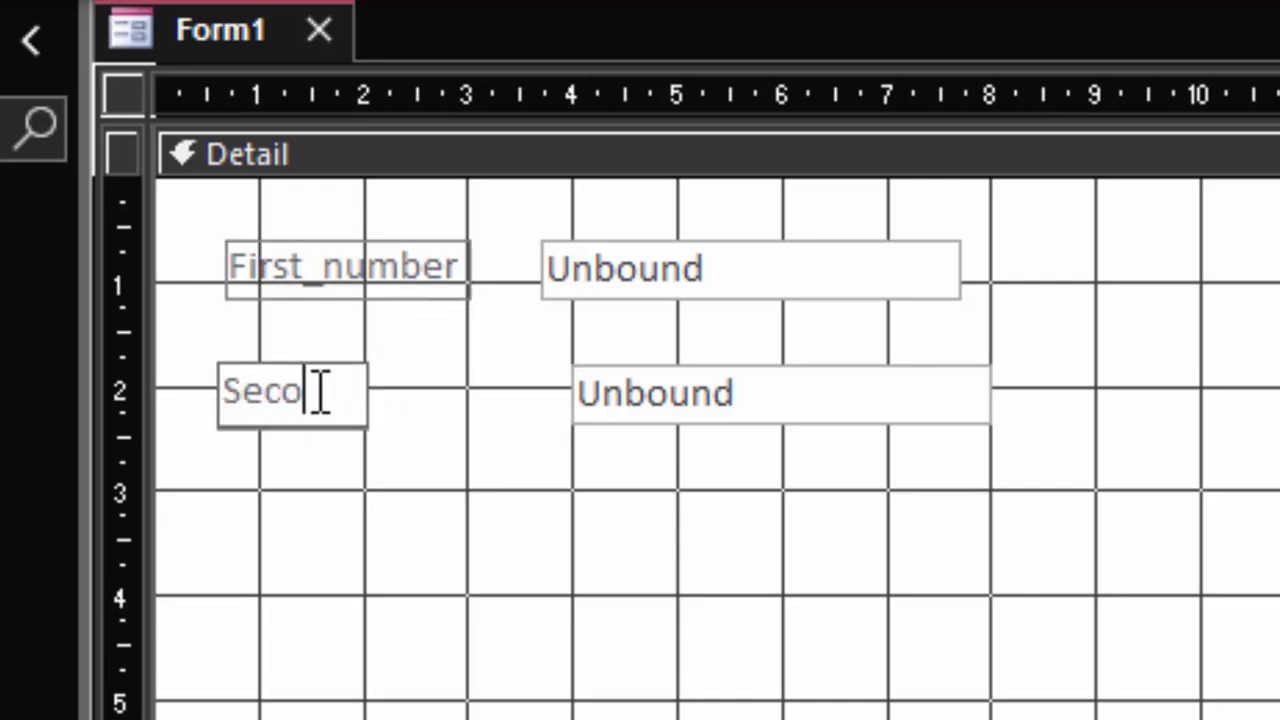
pyautogui.write('nd_numb')
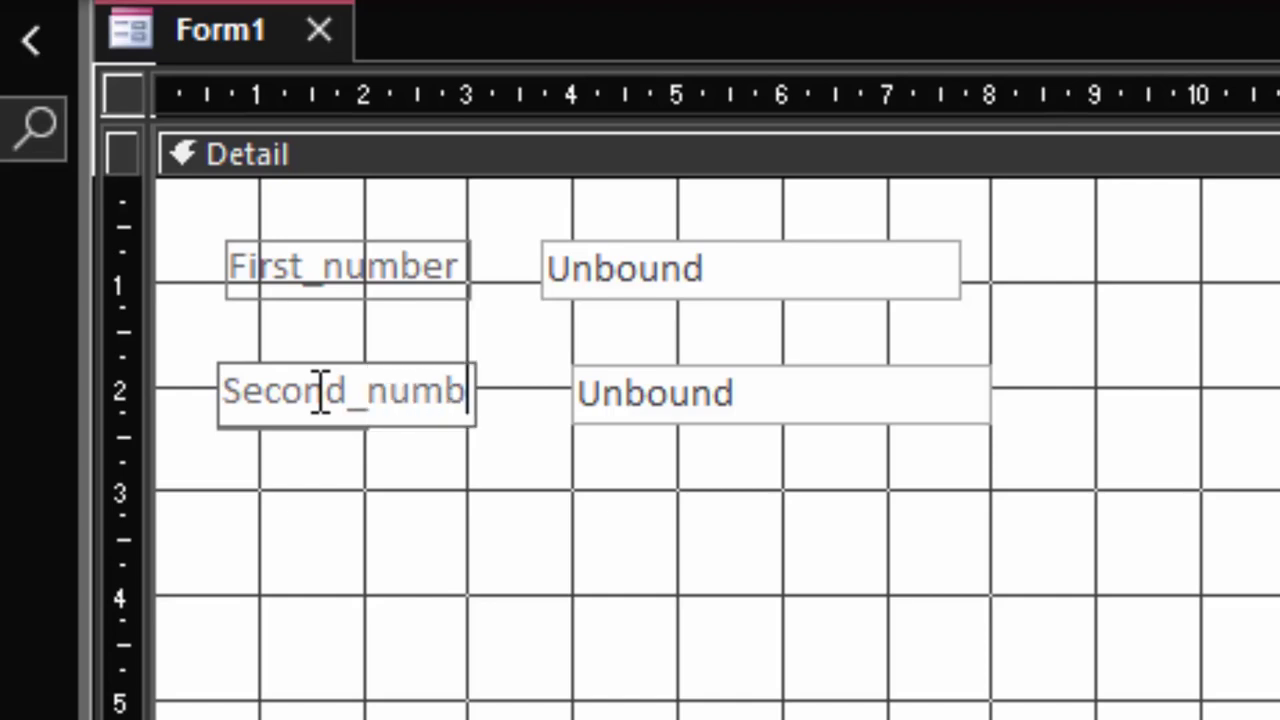
pyautogui.write('er')
pyautogui.press('Return')
pyautogui.click(605, 665)
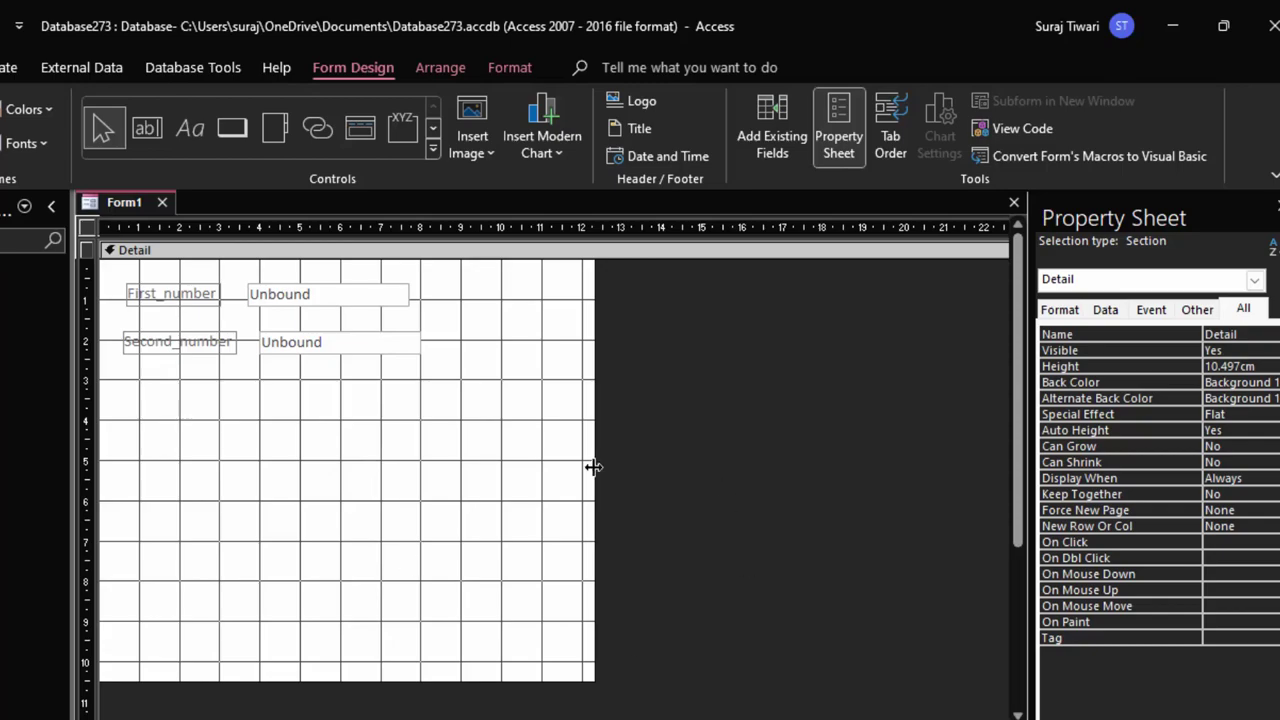
pyautogui.press('F5')
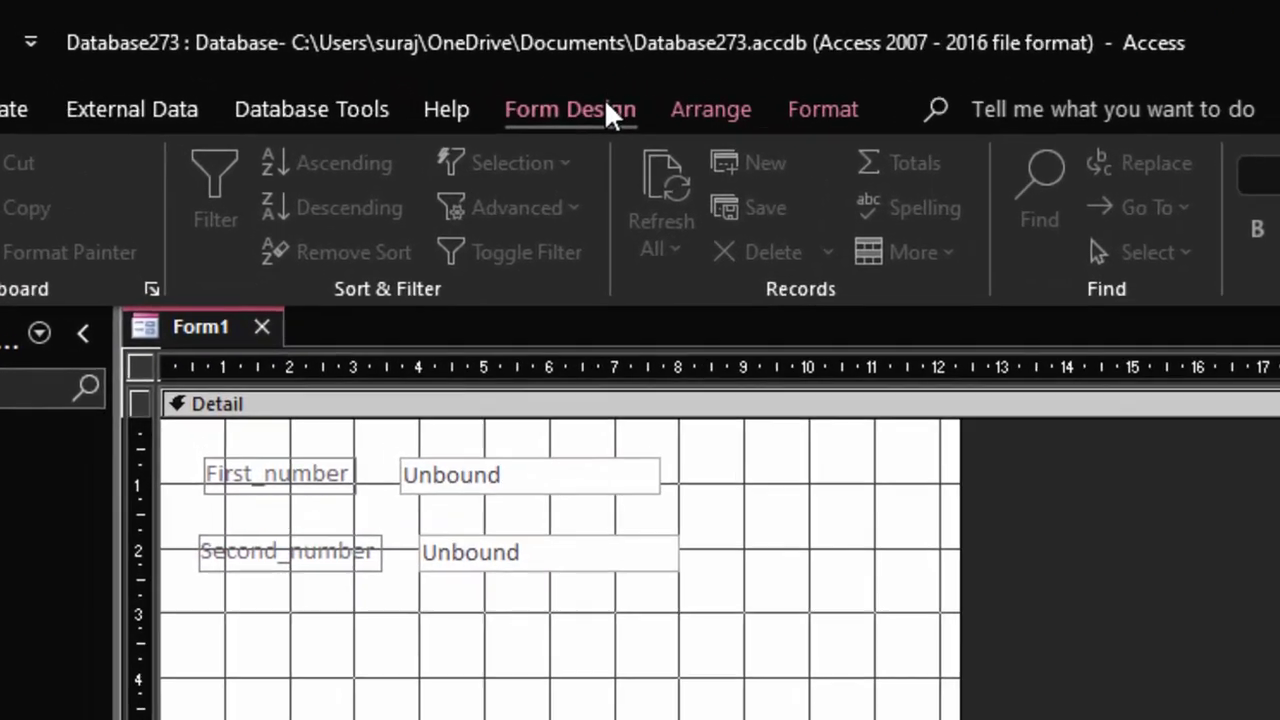
pyautogui.click(610, 112)
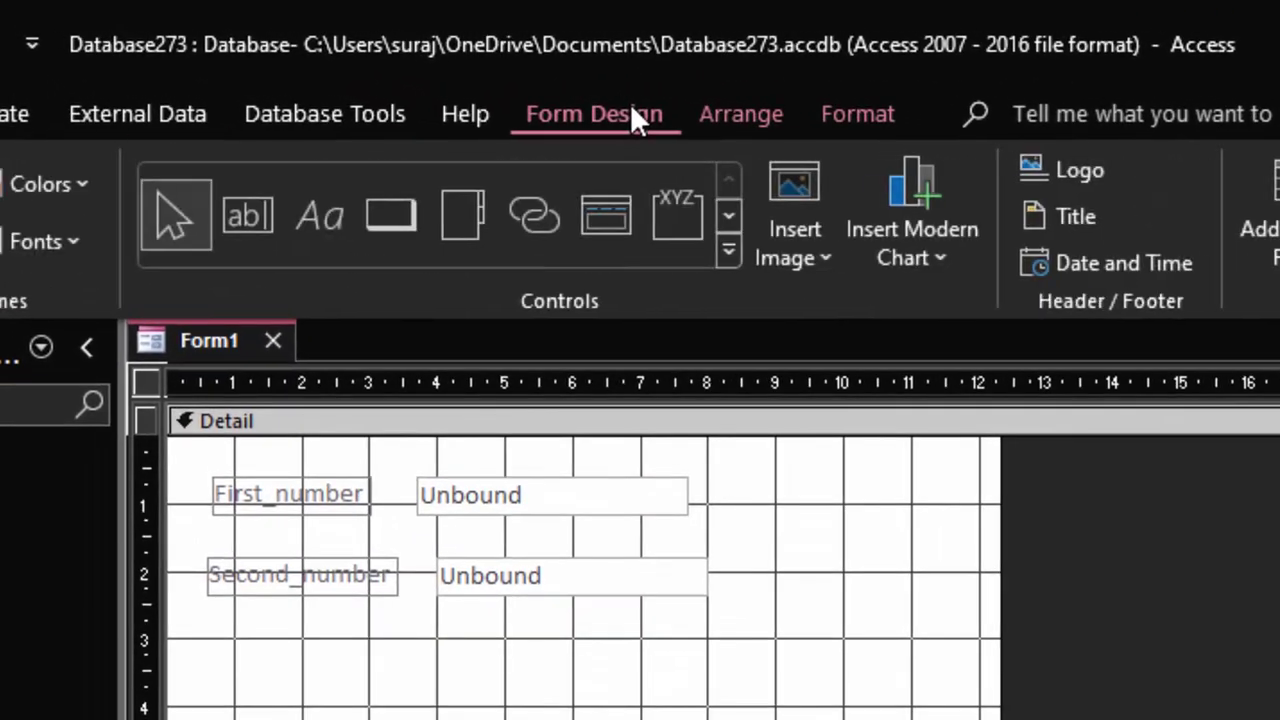
# Draw a third text box, Text6, beneath the Second_number row
pyautogui.click(278, 232)
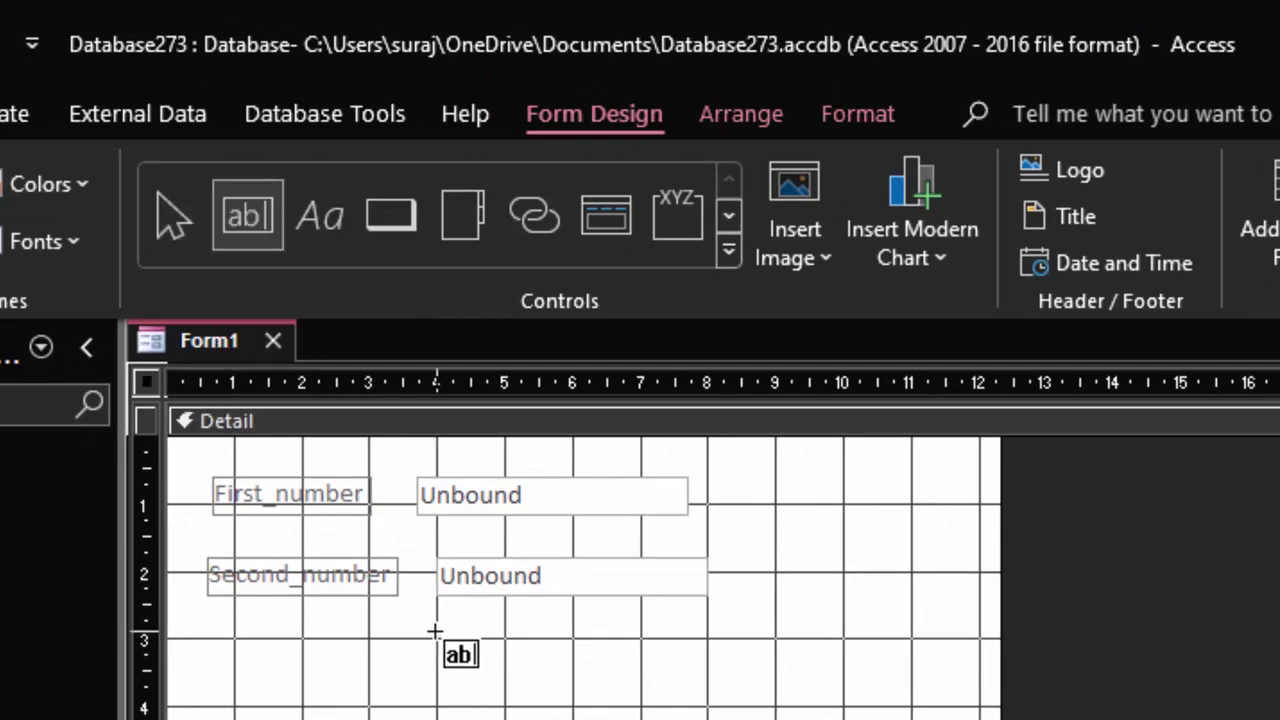
pyautogui.moveTo(433, 631); pyautogui.dragTo(677, 674)
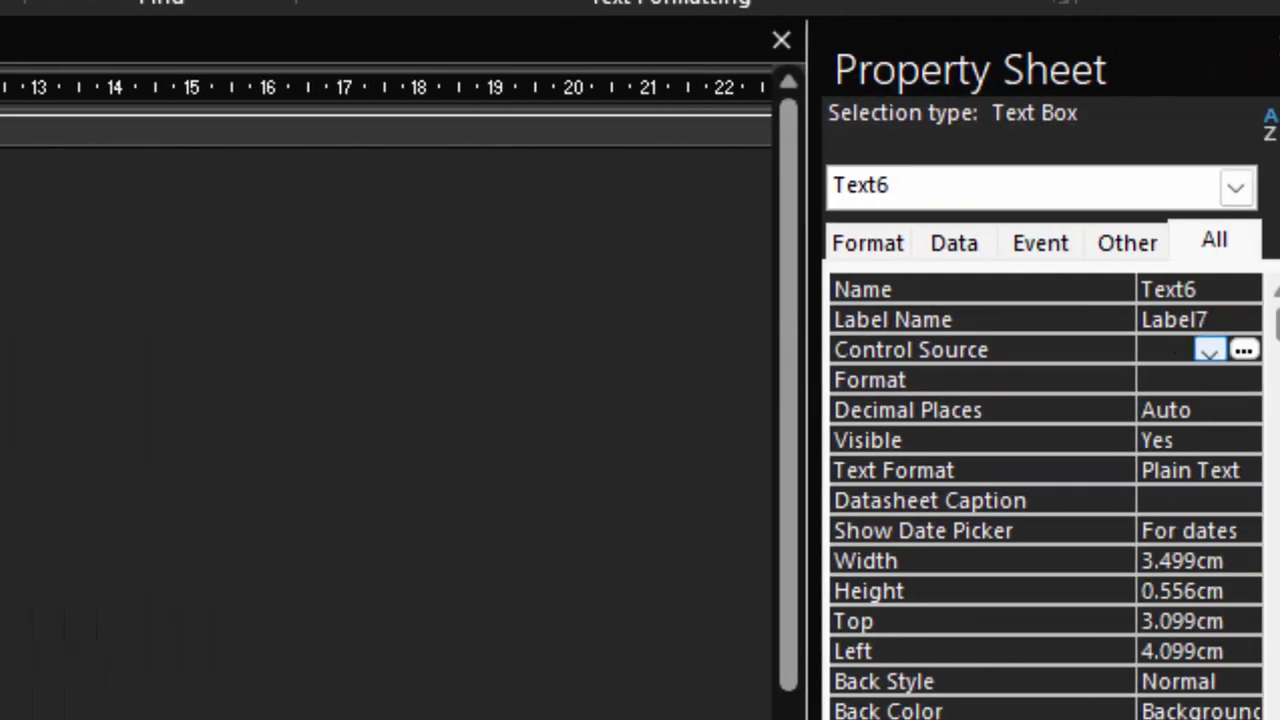
# Set Text6's Control Source to =[First_number]+[Second_number] using the Expression Builder
pyautogui.click(1244, 351)
pyautogui.write('[')
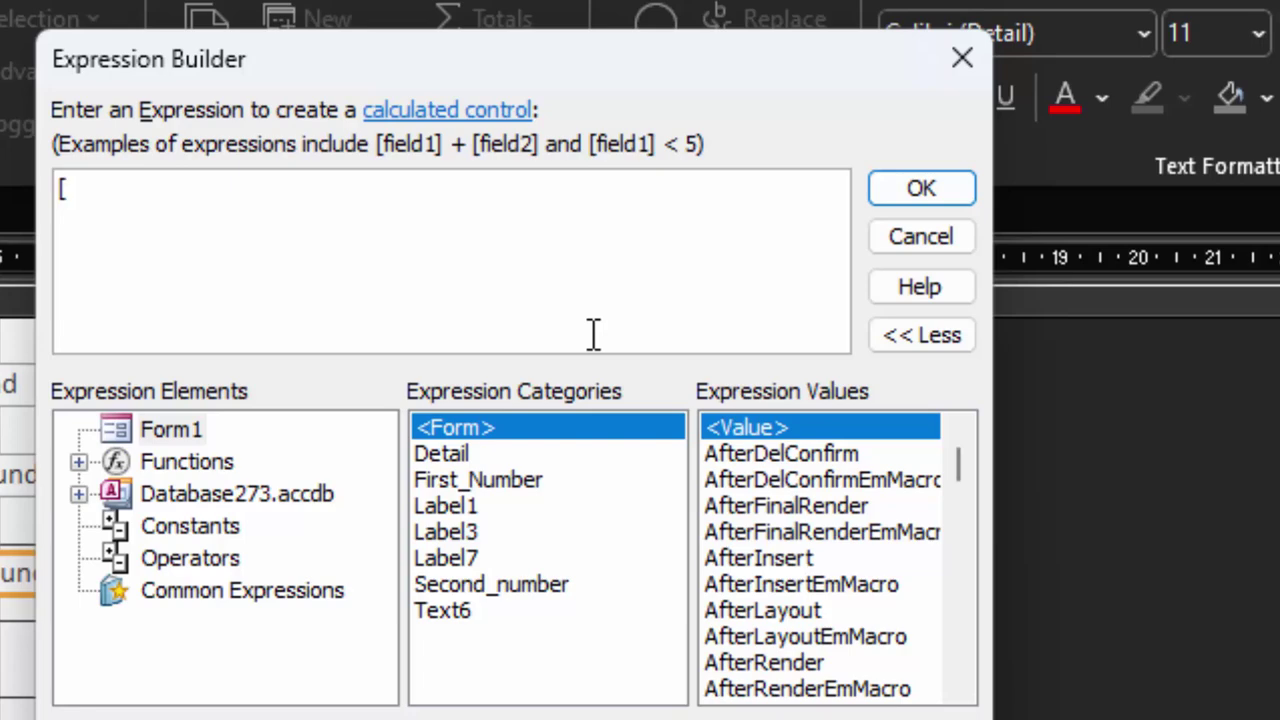
pyautogui.write('First_n')
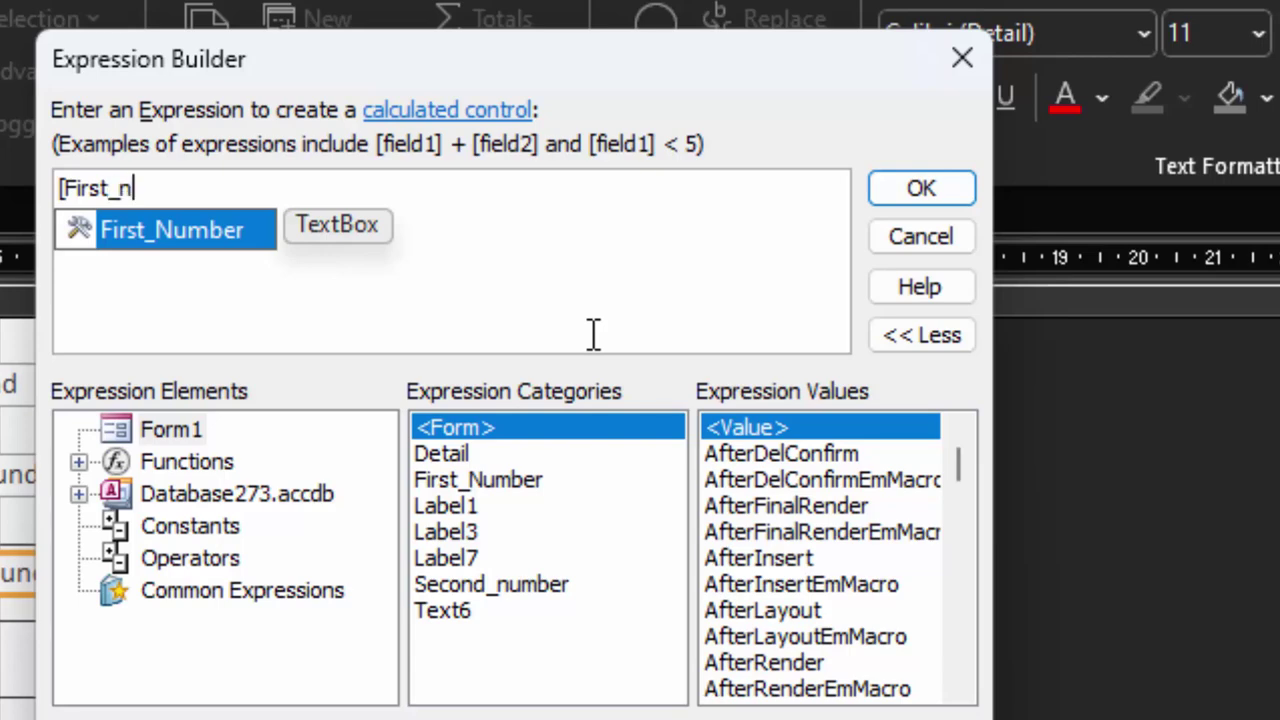
pyautogui.write('umber] +[')
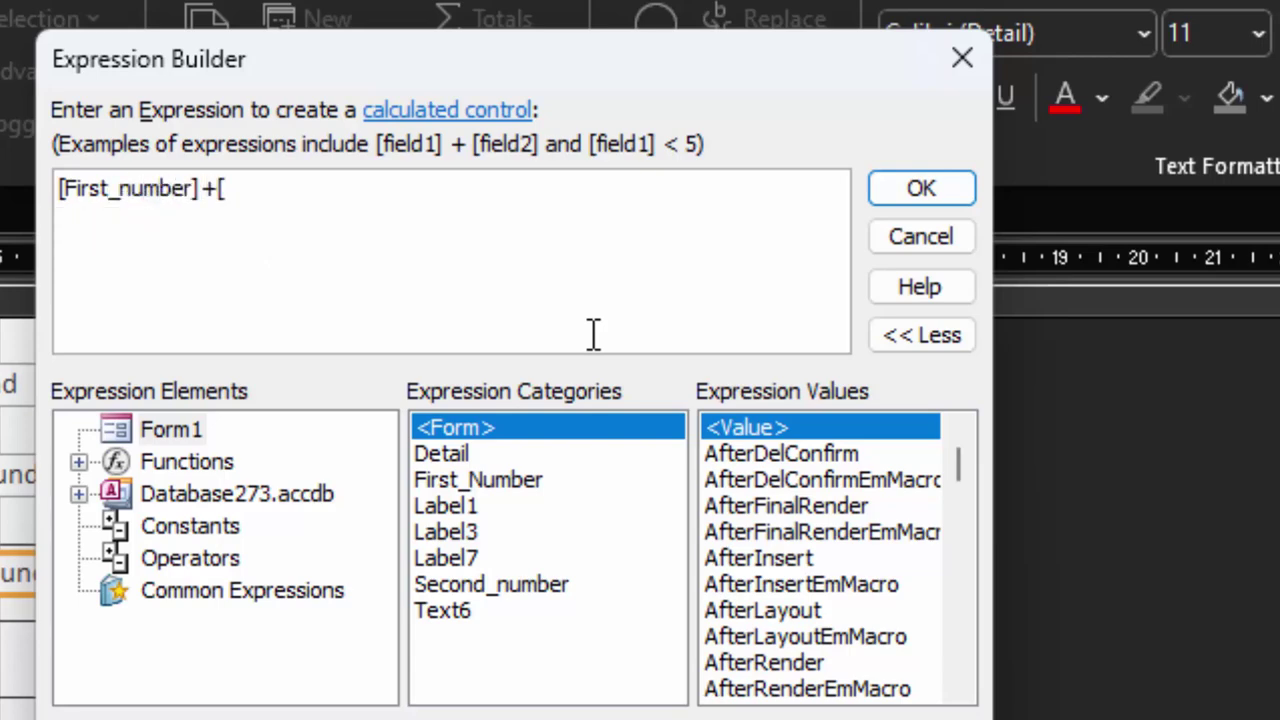
pyautogui.write('Second_numb')
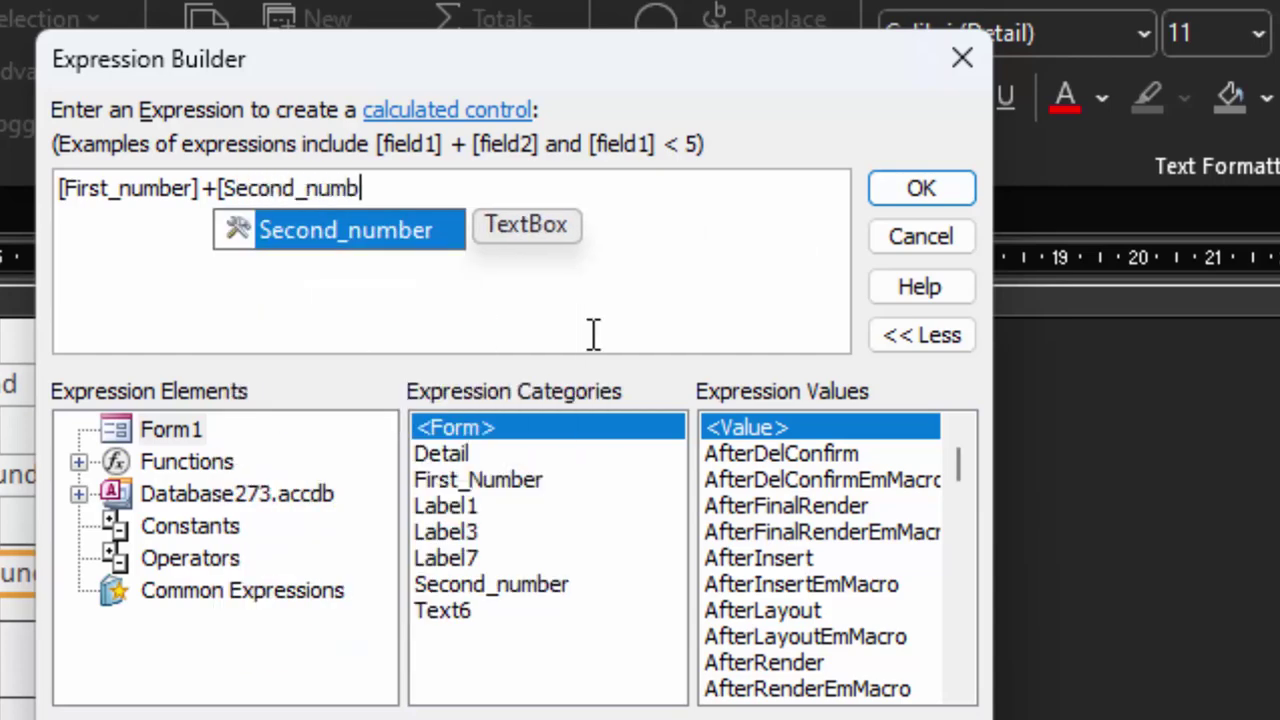
pyautogui.write(']')
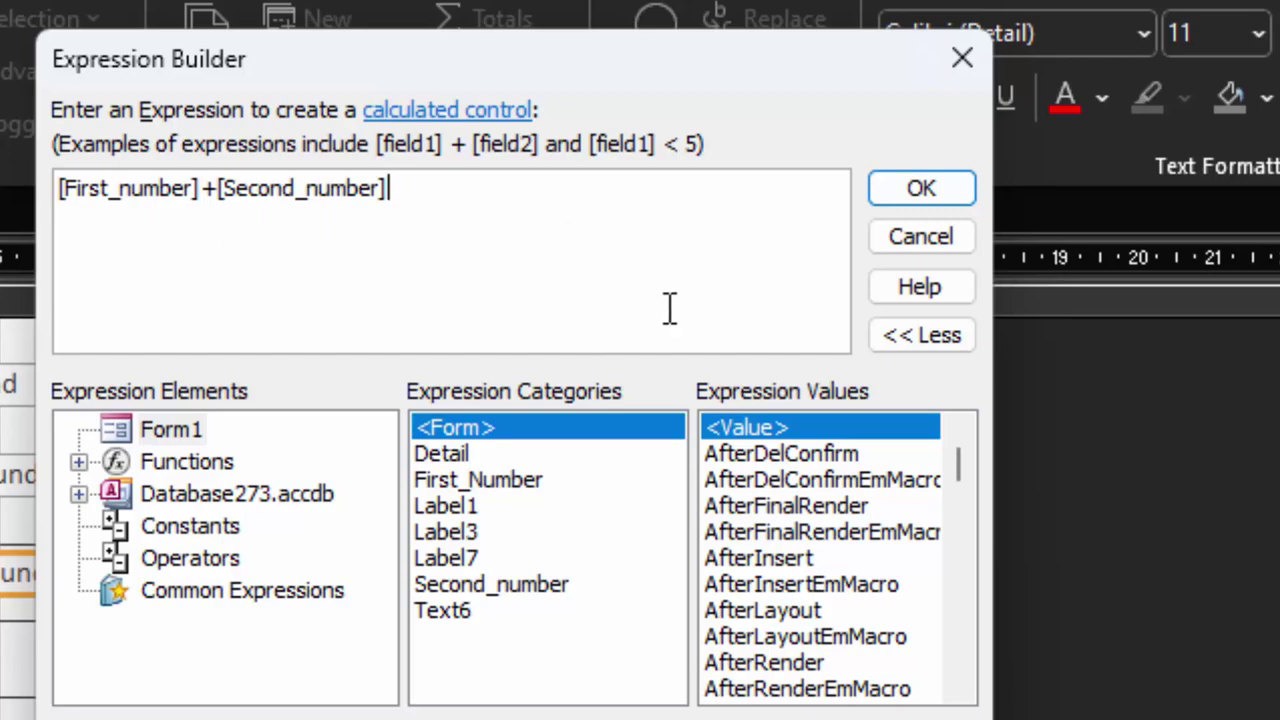
pyautogui.click(903, 191)
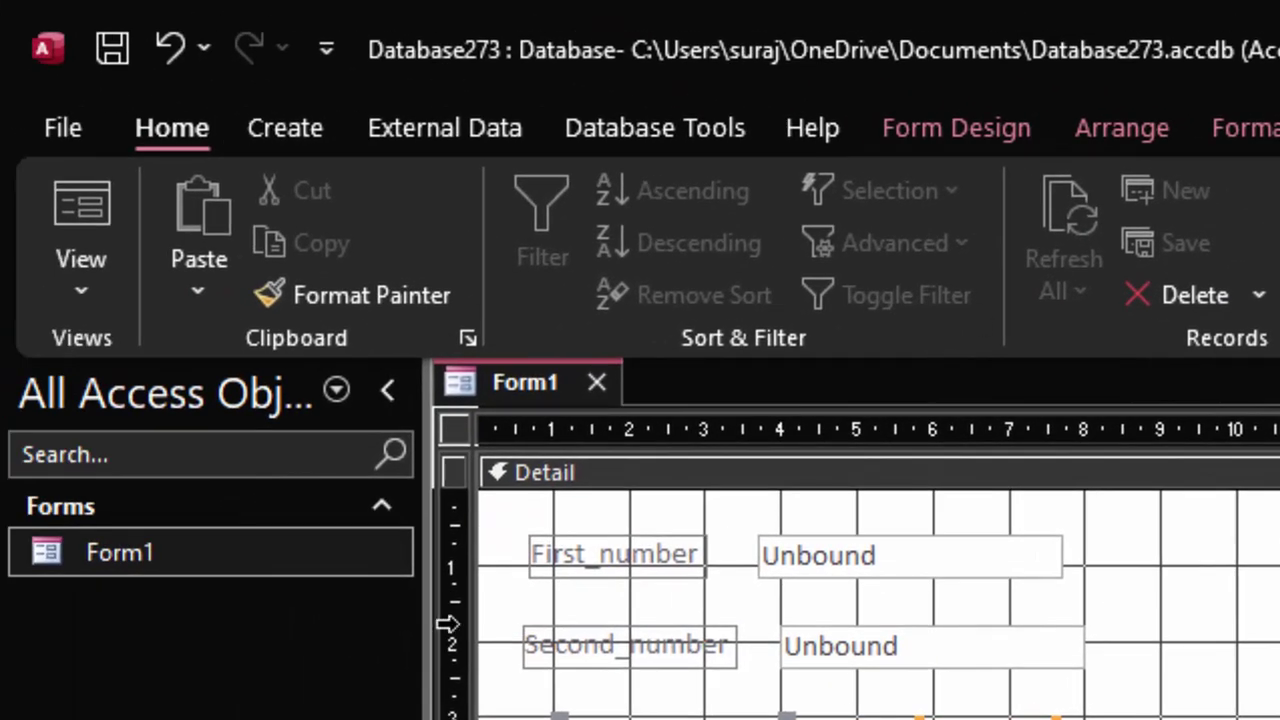
# Run Form1 to test the sum (55 and 3 give 553), then return to Design view
pyautogui.click(99, 223)
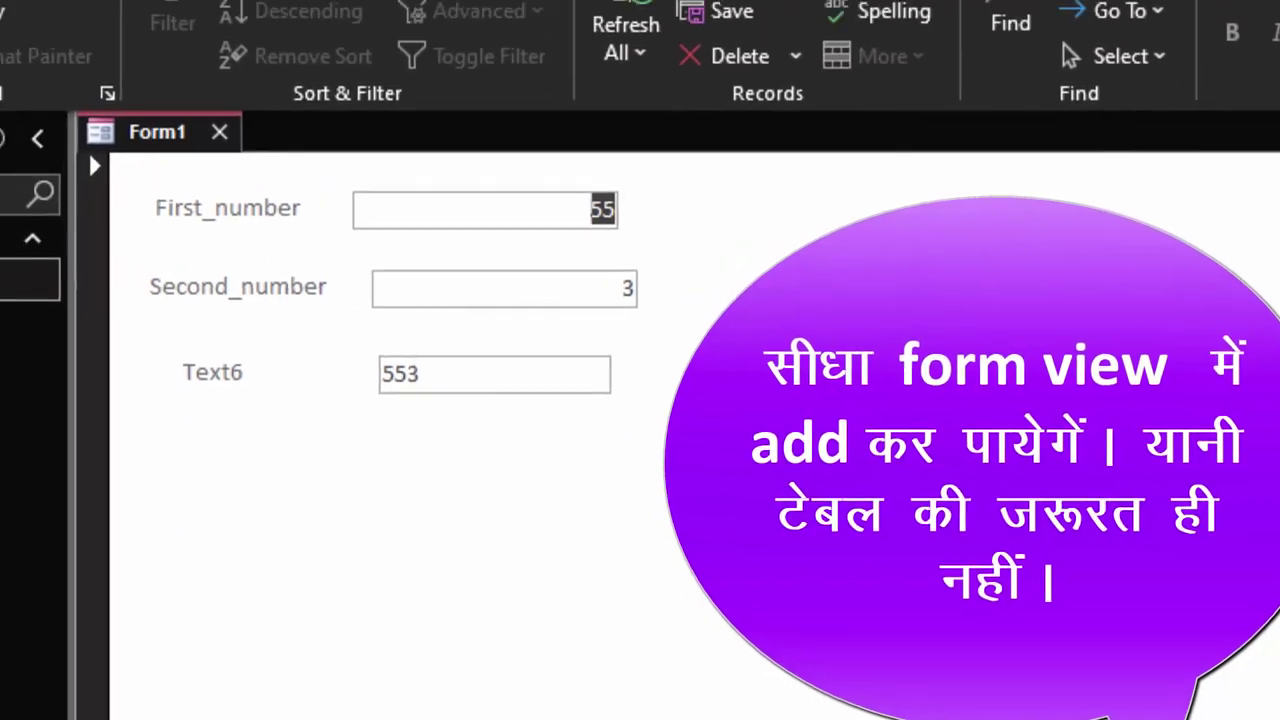
pyautogui.click(63, 214)
pyautogui.click(143, 423)
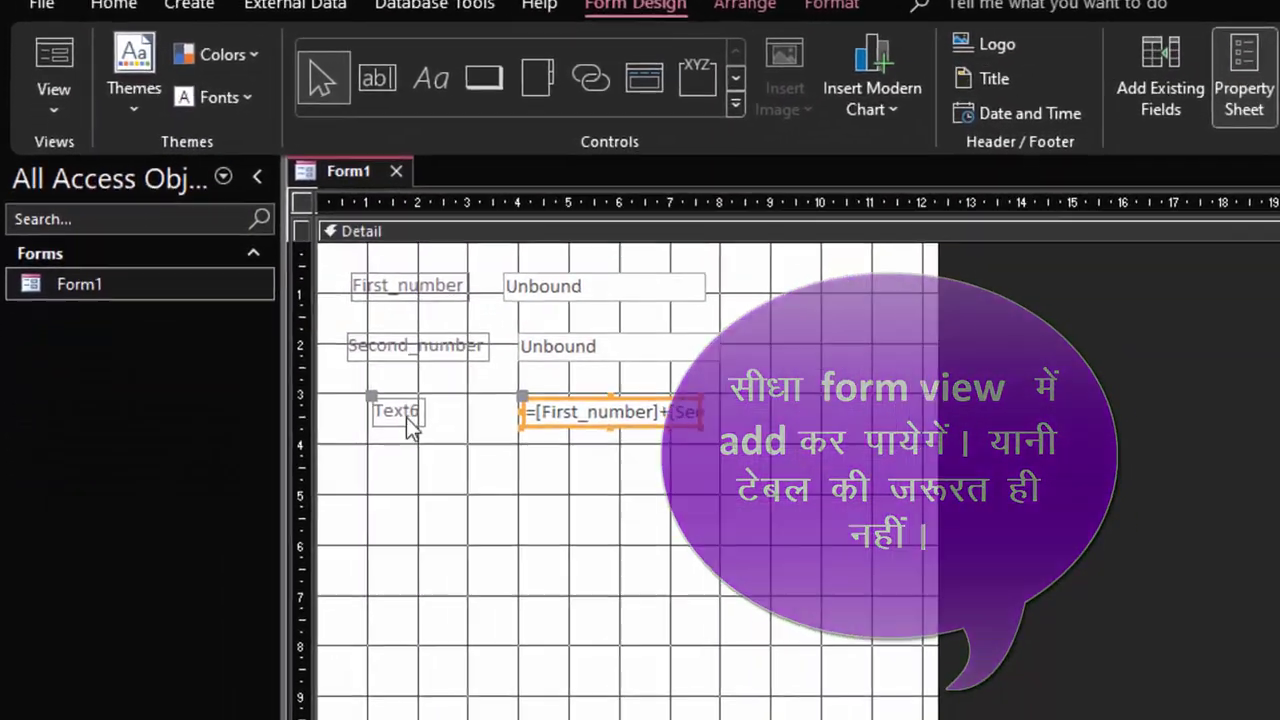
# Widen the Text6 label and clear its text so it can read Total
pyautogui.click(378, 472)
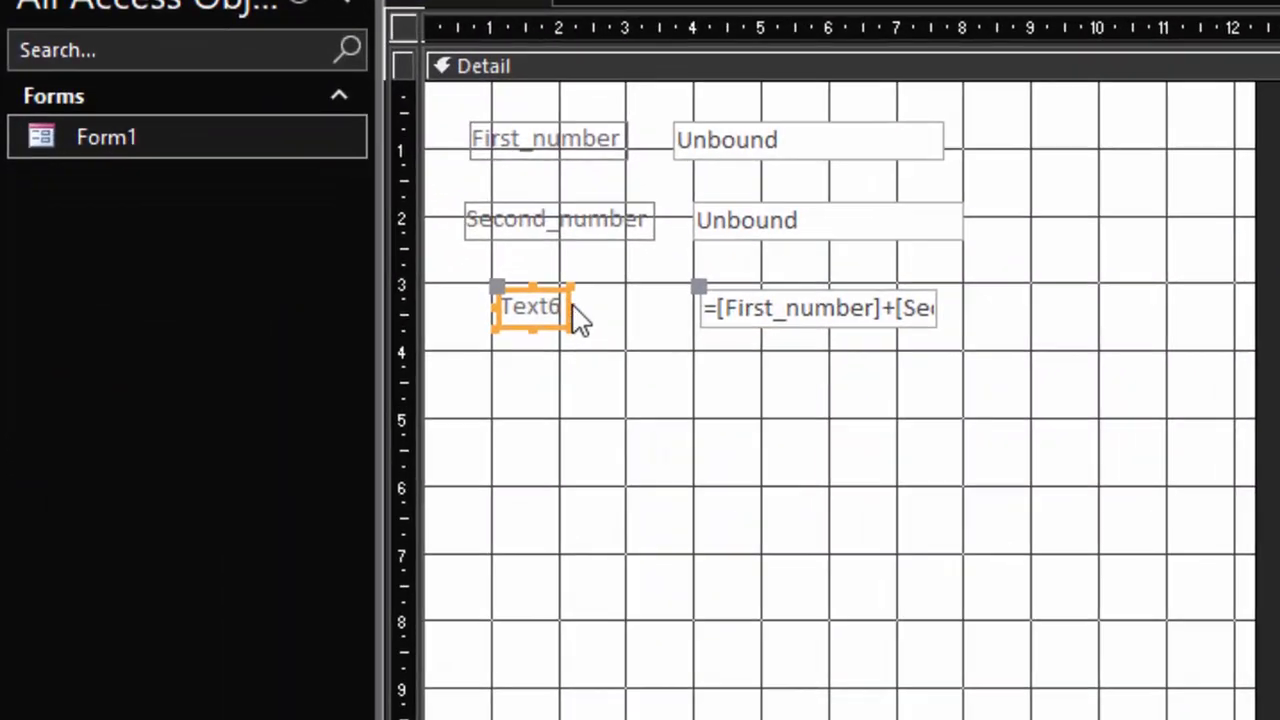
pyautogui.moveTo(575, 318); pyautogui.dragTo(657, 360)
pyautogui.doubleClick(582, 312)
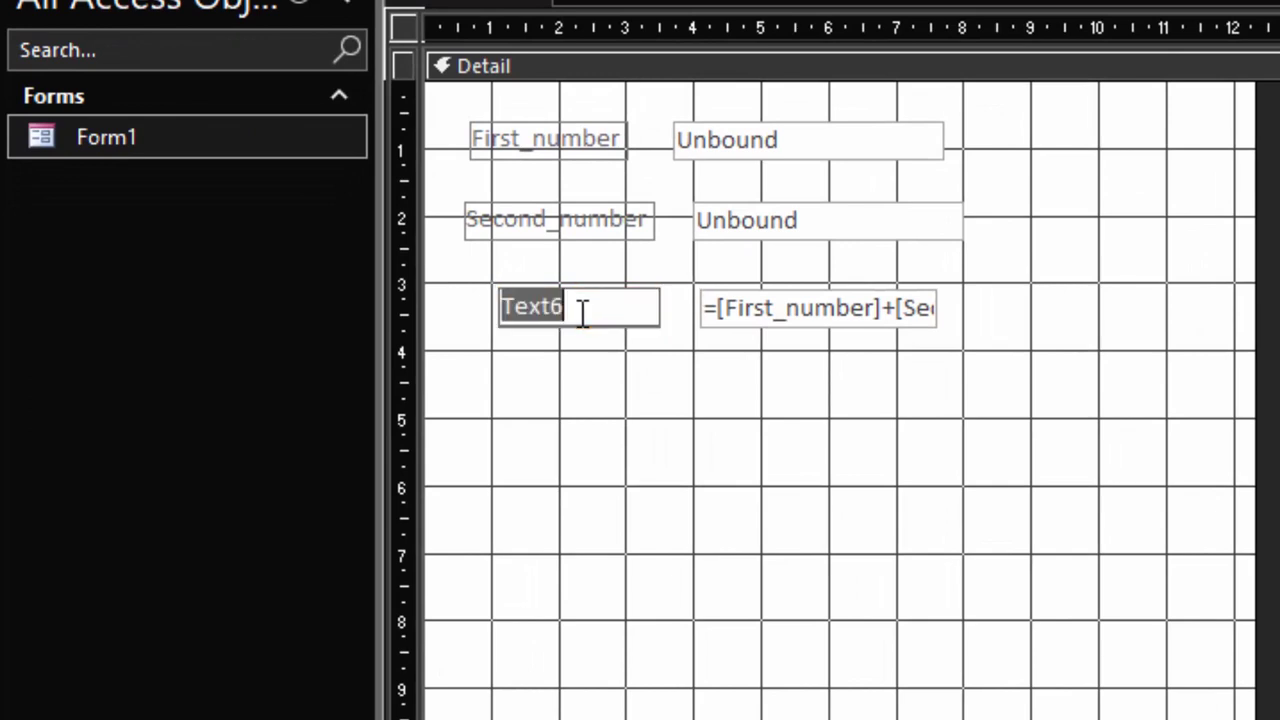
pyautogui.press('BackSpace')
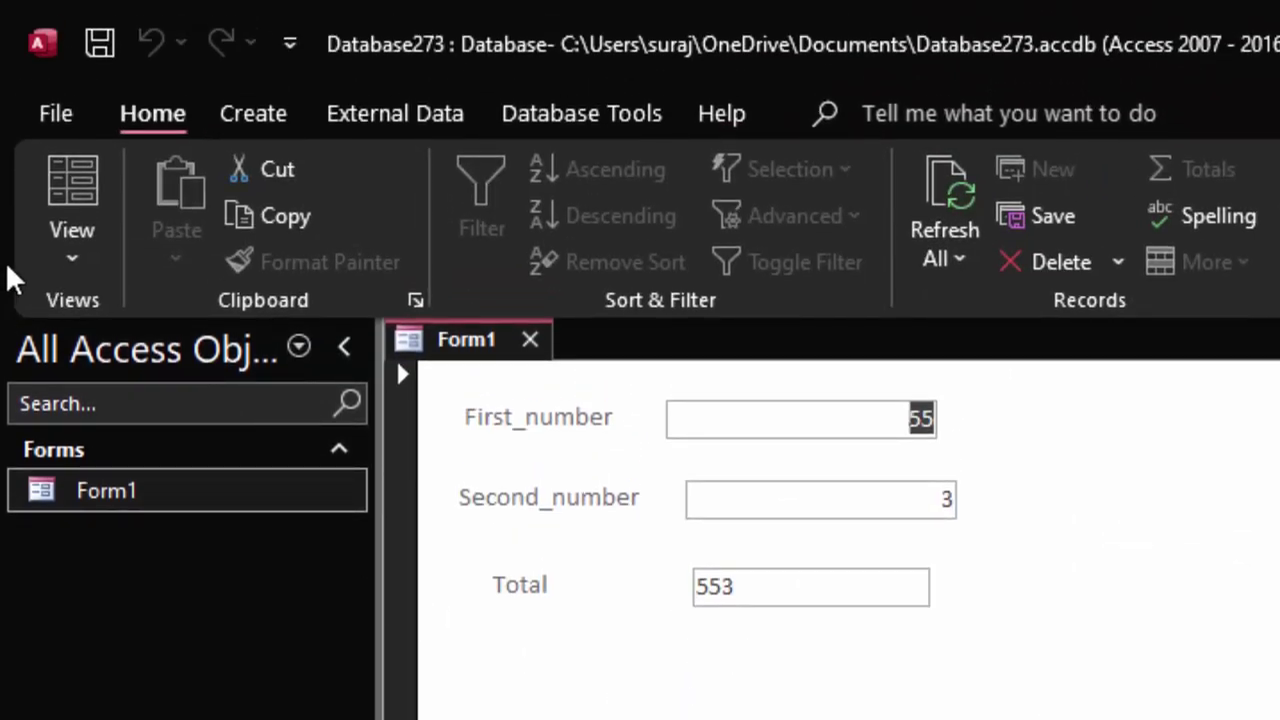
# Return to Design view and select the whole form
pyautogui.click(72, 262)
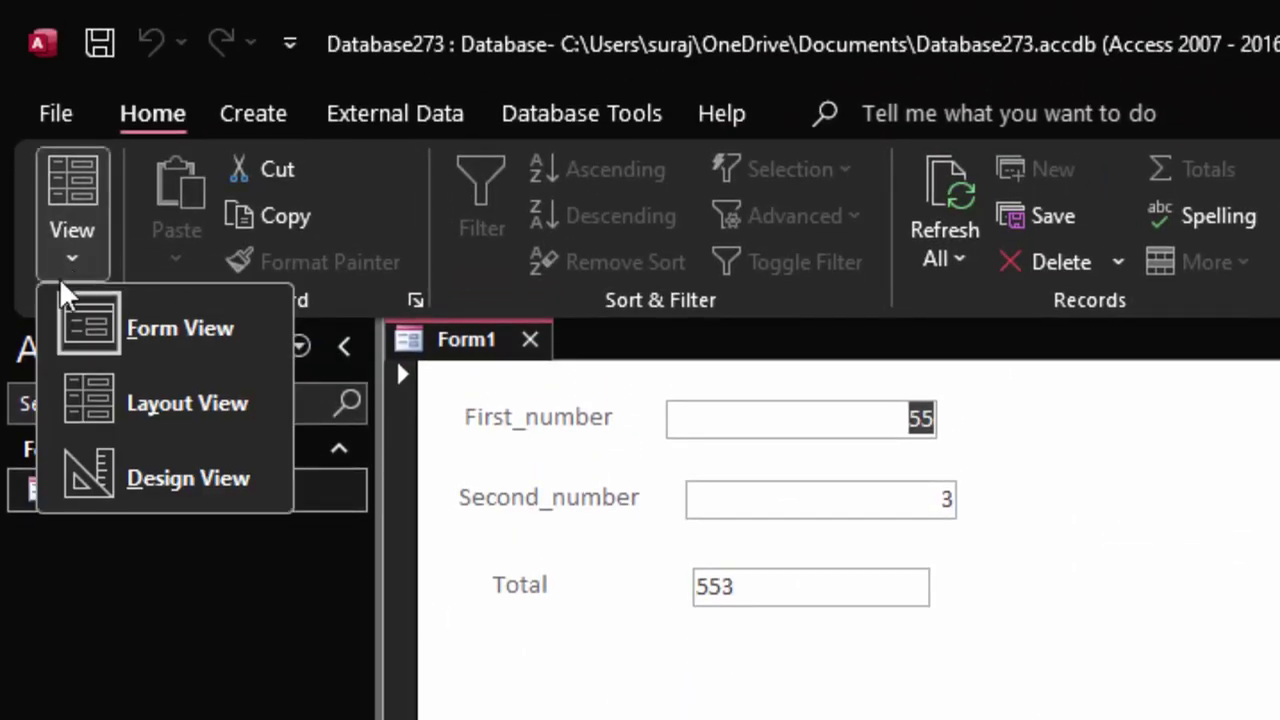
pyautogui.click(132, 480)
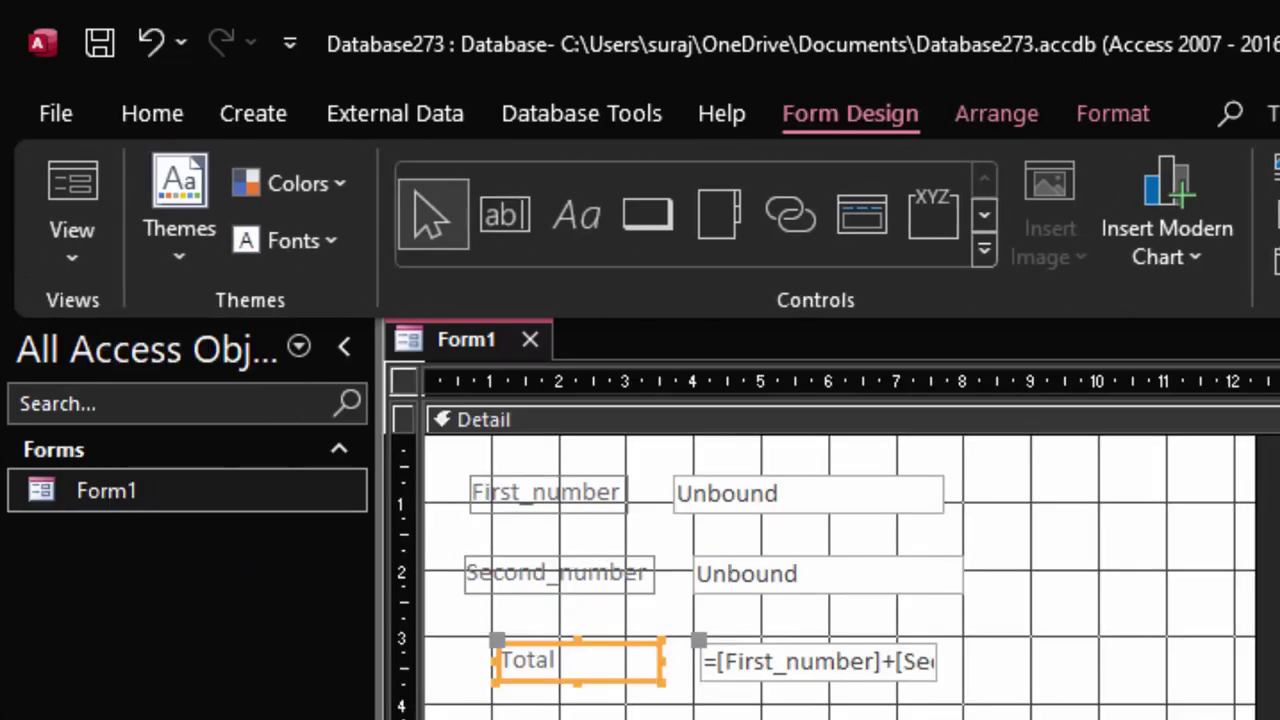
pyautogui.click(1109, 563)
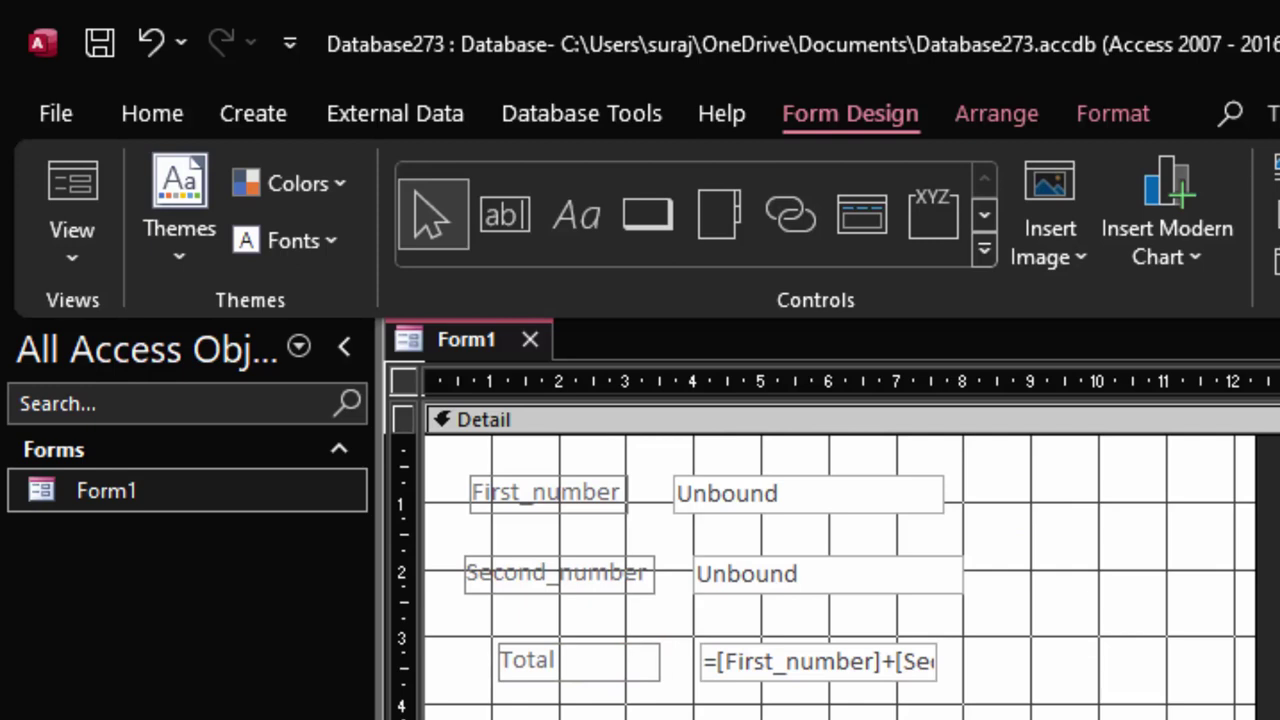
pyautogui.click(404, 380)
pyautogui.click(700, 419)
pyautogui.click(404, 380)
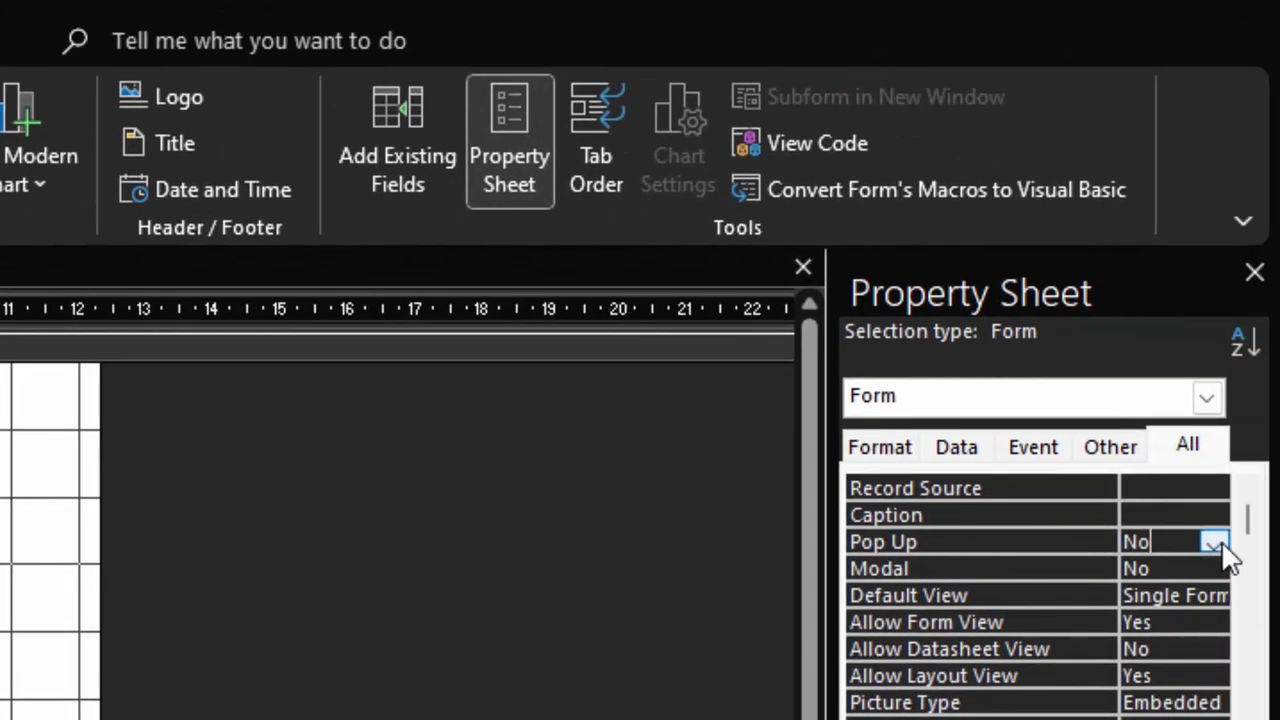
# Set the form's Pop Up property to Yes and run it as a movable pop-up window
pyautogui.click(1212, 544)
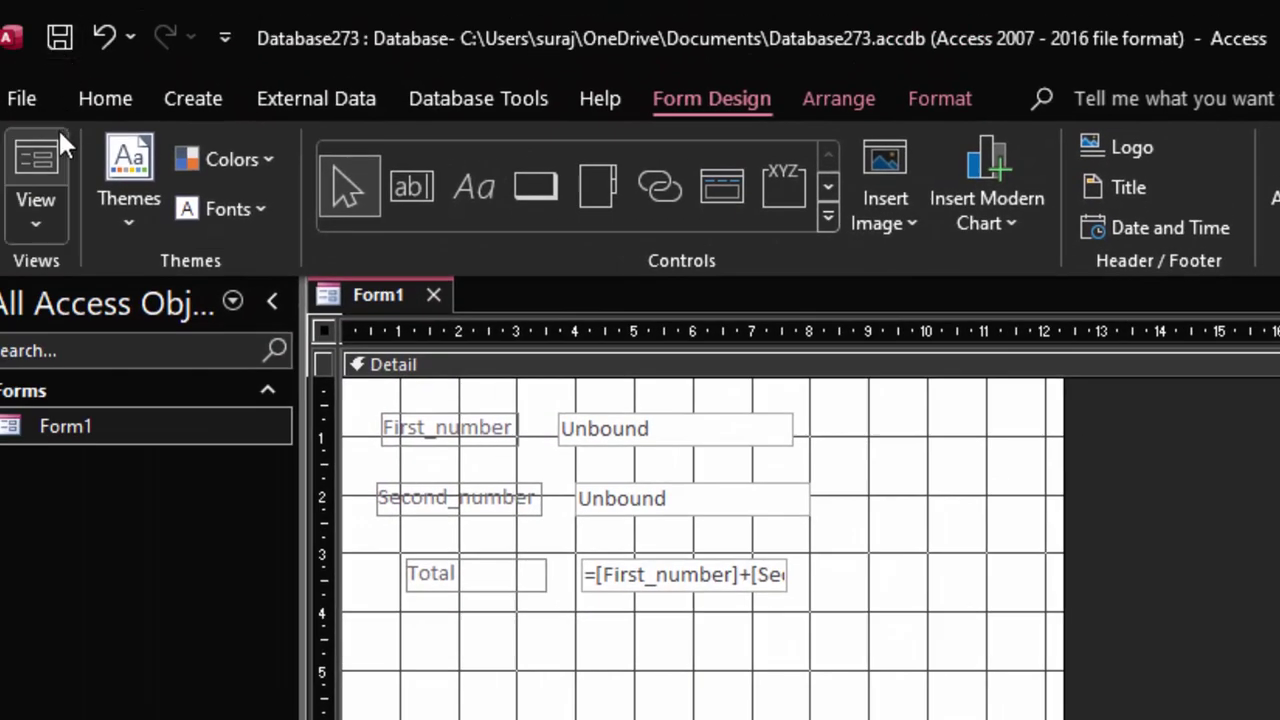
pyautogui.click(56, 158)
pyautogui.moveTo(743, 355); pyautogui.dragTo(737, 258)
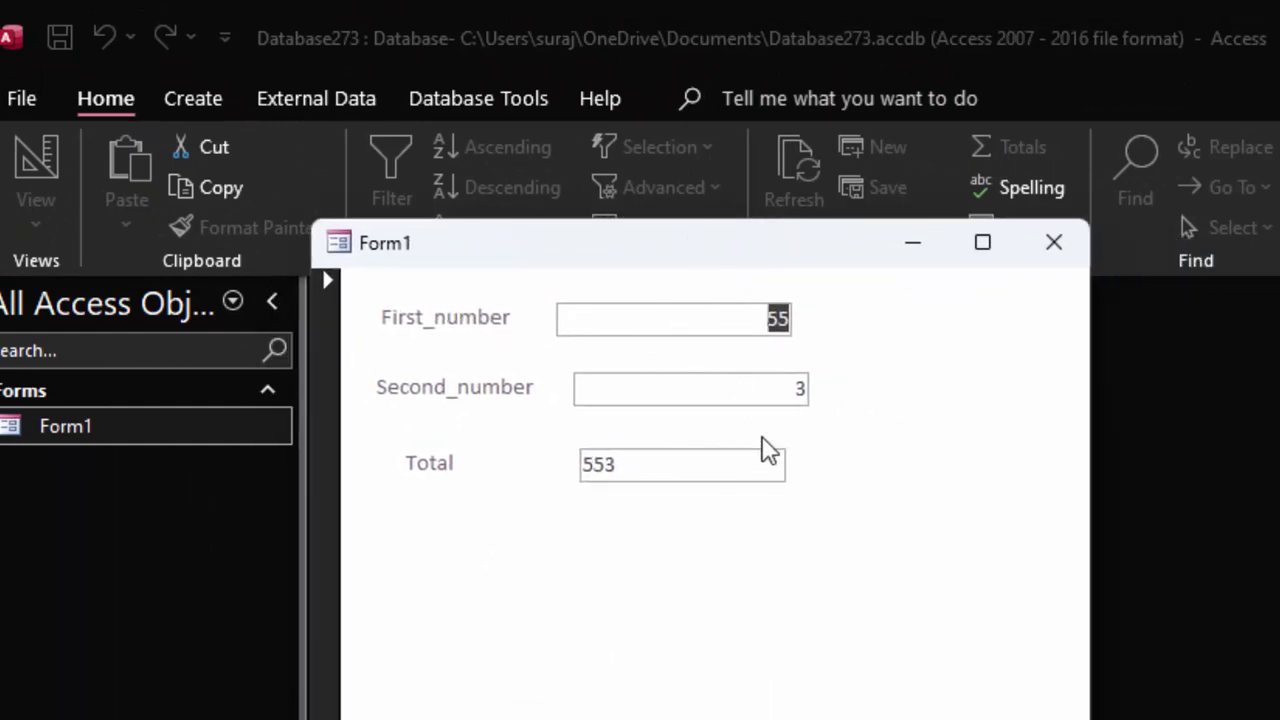
# Close the running pop-up form and open Form1 in Design View
pyautogui.click(1052, 246)
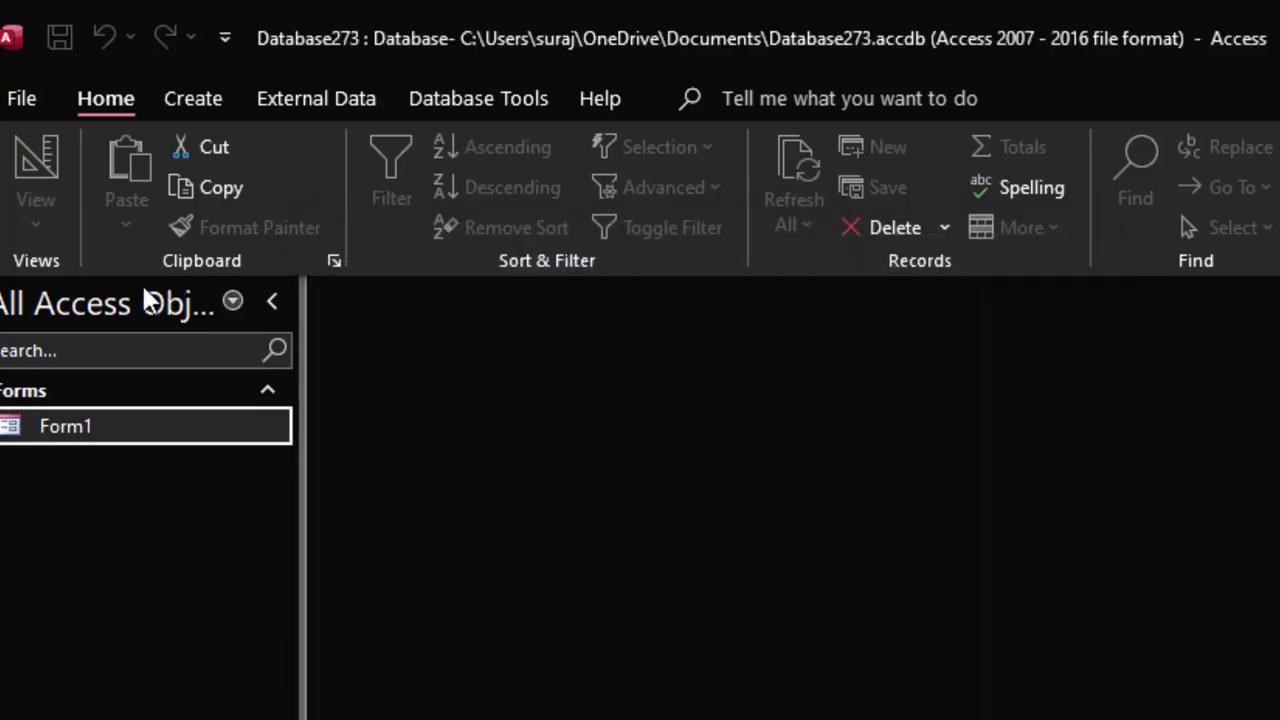
pyautogui.rightClick(128, 438)
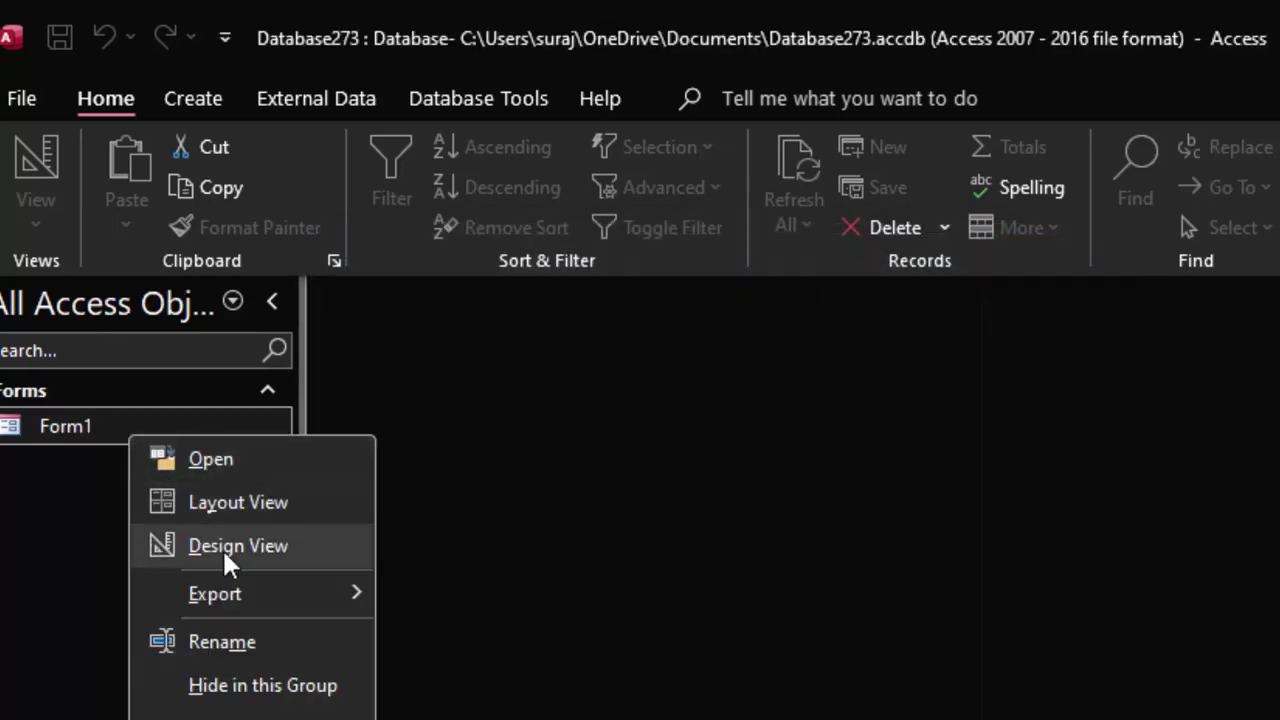
pyautogui.click(226, 548)
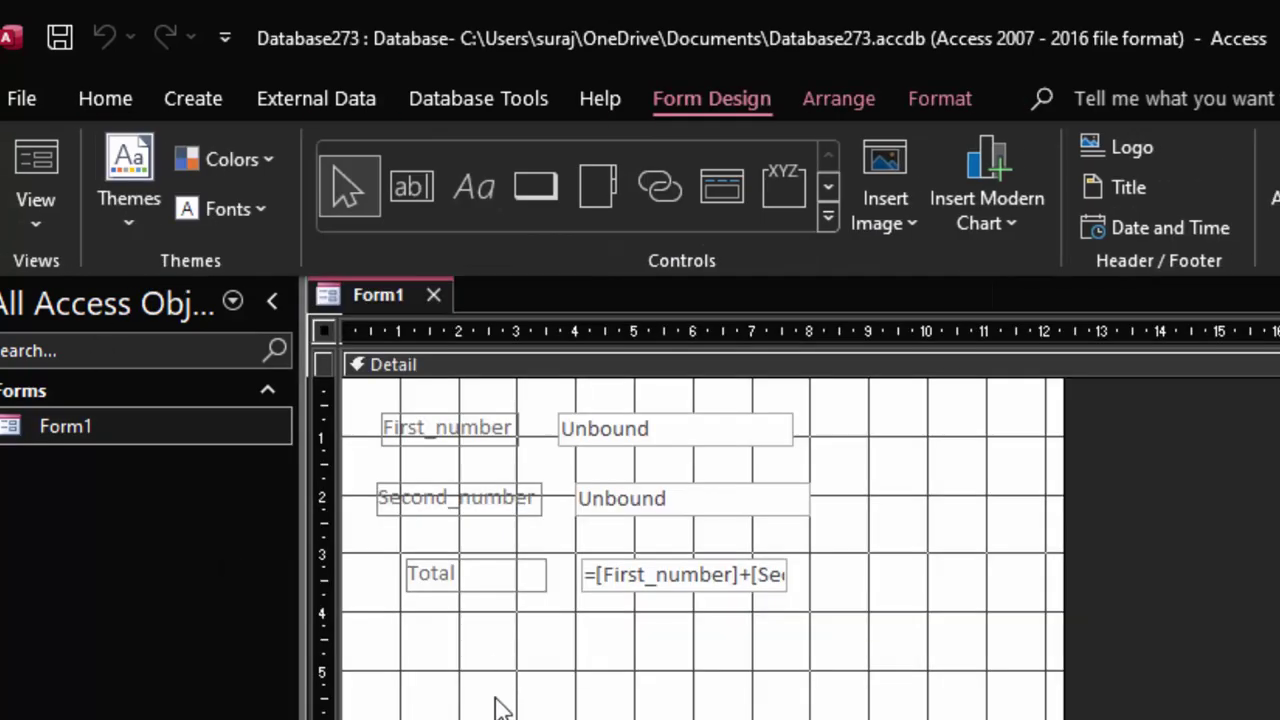
# Widen the Total box to fit =[First_number]+[Second_number], then run the form
pyautogui.click(750, 583)
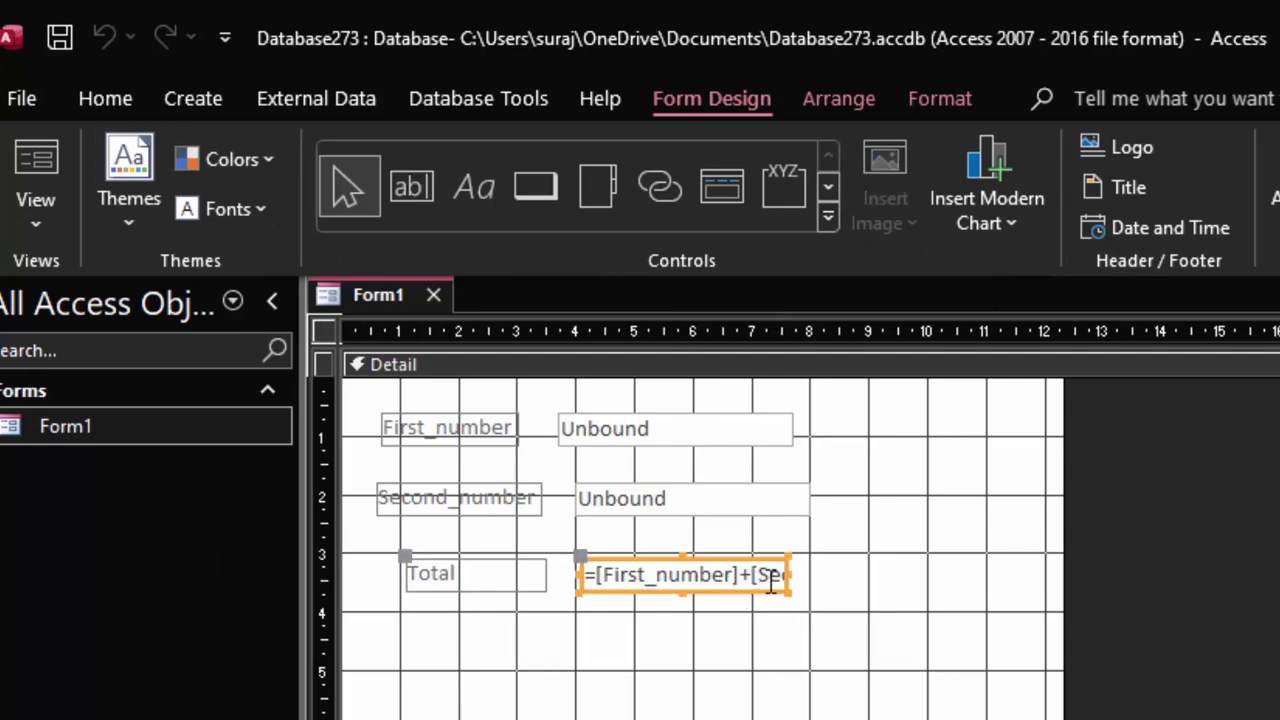
pyautogui.moveTo(783, 572); pyautogui.dragTo(858, 572)
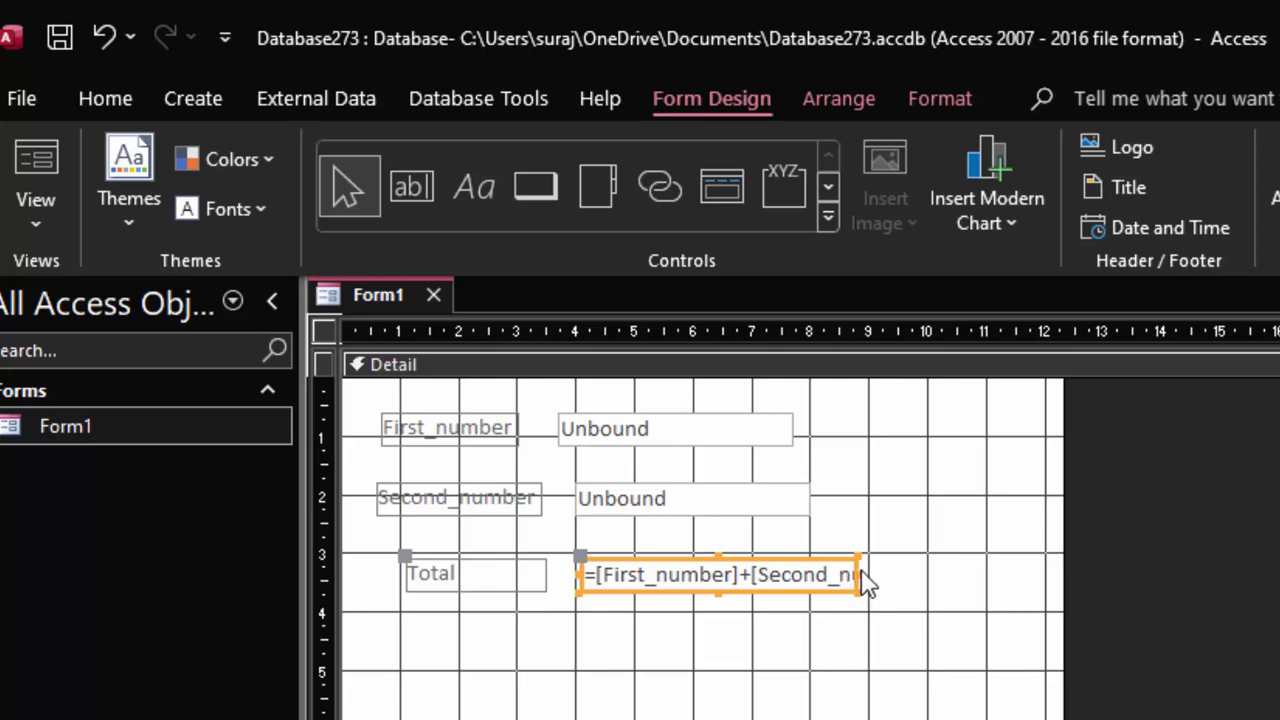
pyautogui.moveTo(857, 575); pyautogui.dragTo(936, 584)
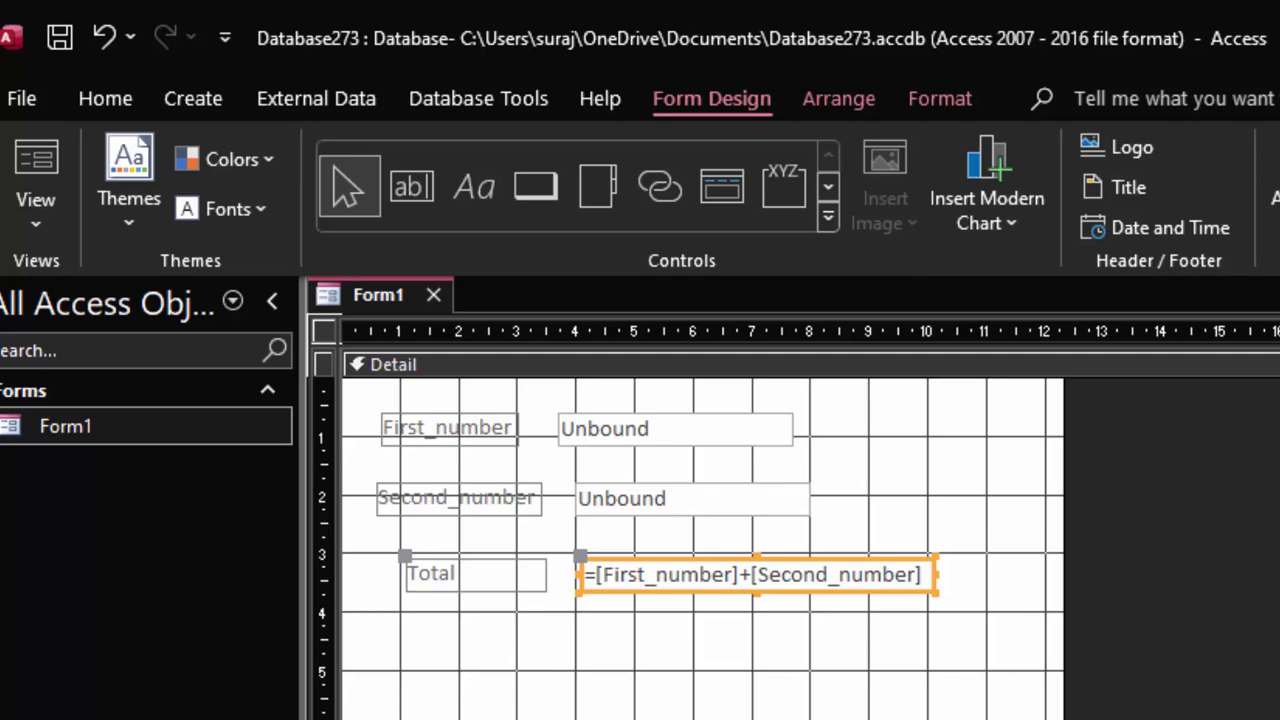
pyautogui.press('F5')
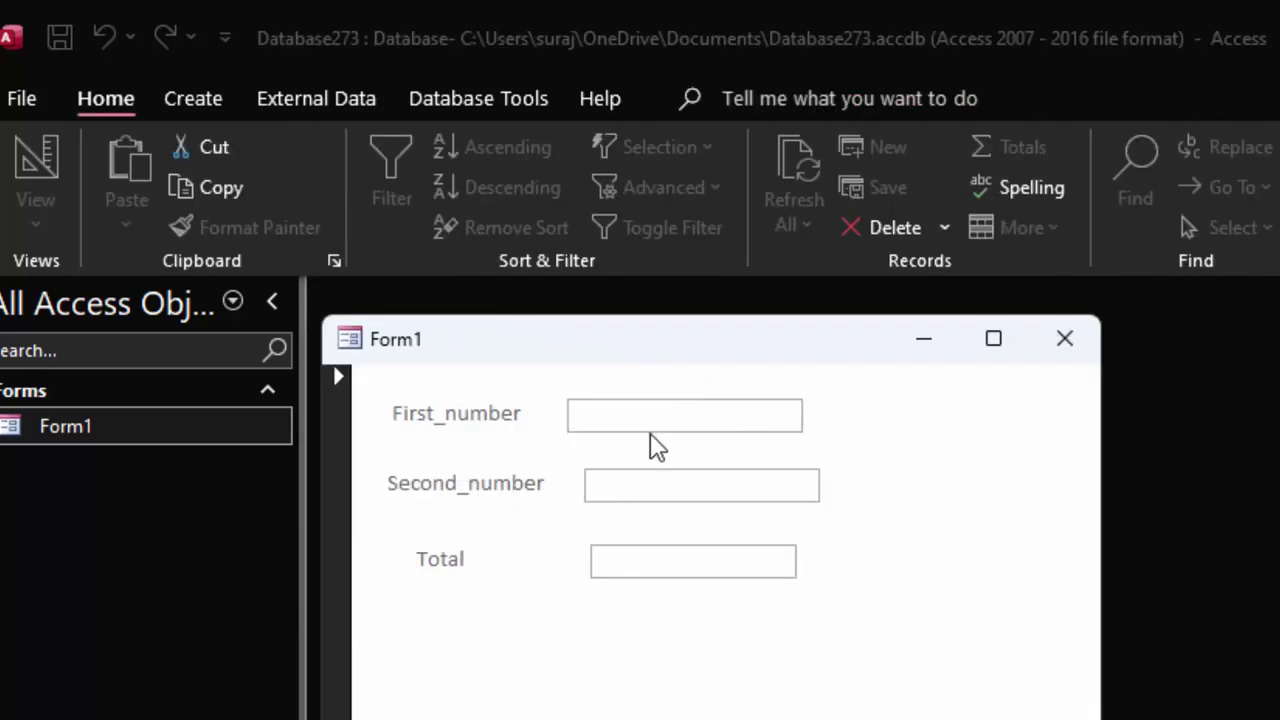
pyautogui.write('55')
# Enter 3 as the second number so Total shows 55 + 3 = 58
pyautogui.press('Tab')
pyautogui.write('3')
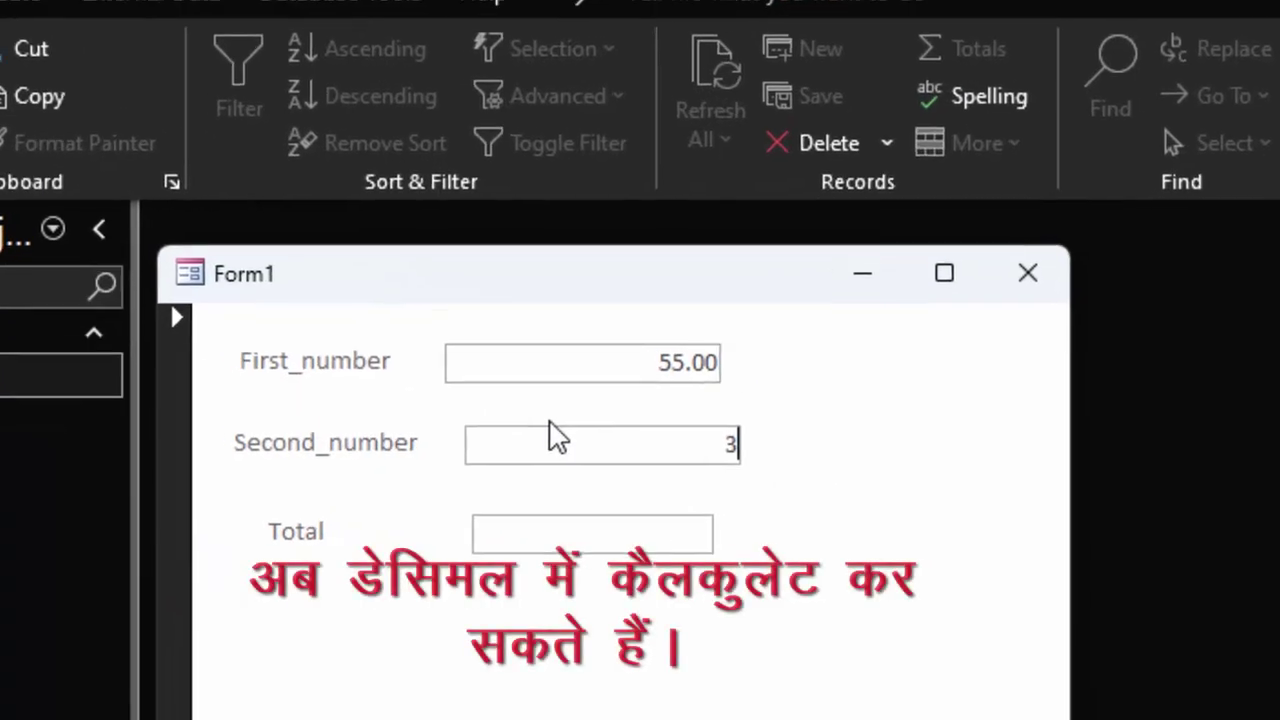
pyautogui.press('Tab')
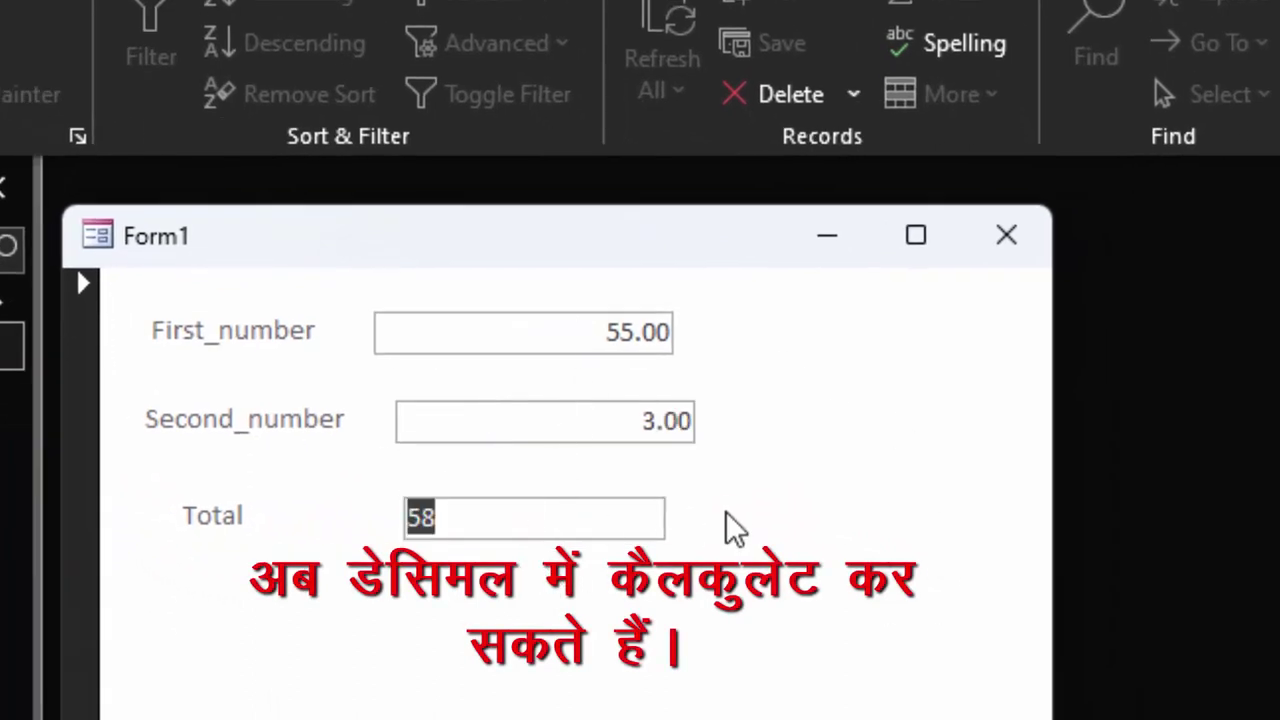
# Replace First_number with 6.3 so Total shows 9.3, then close the form
pyautogui.click(588, 332)
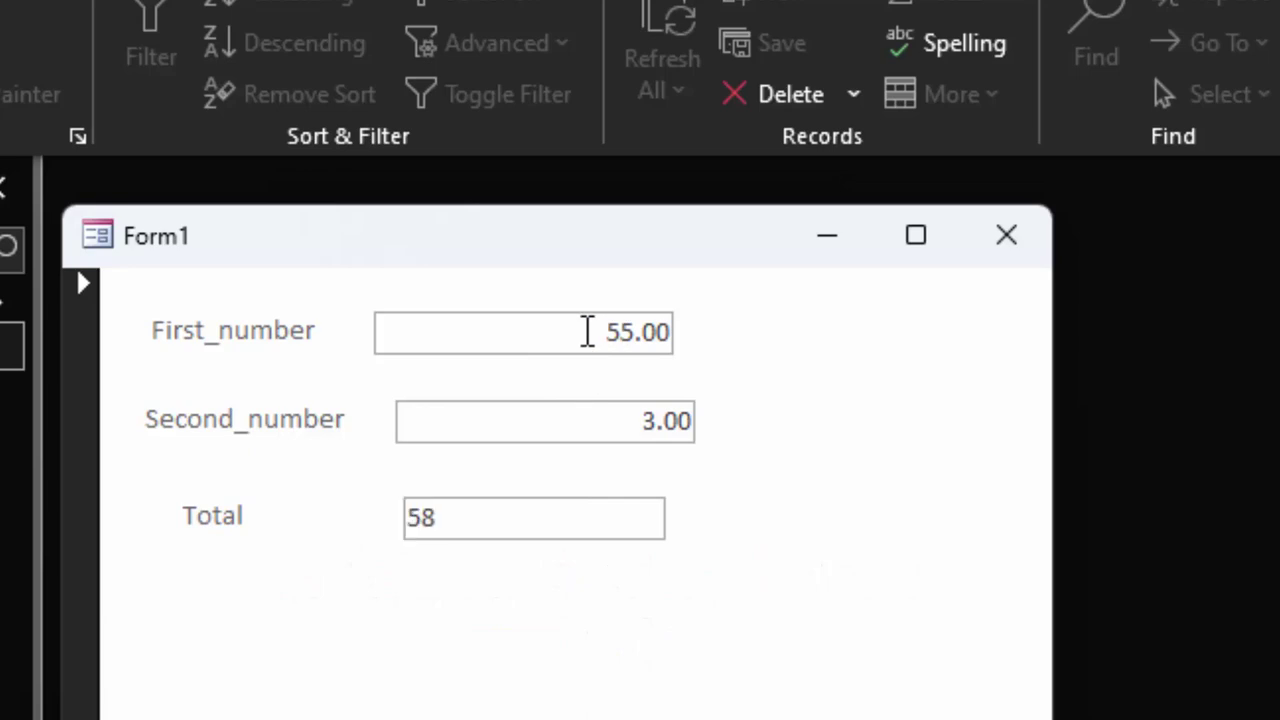
pyautogui.moveTo(588, 332); pyautogui.dragTo(791, 329)
pyautogui.press('Delete')
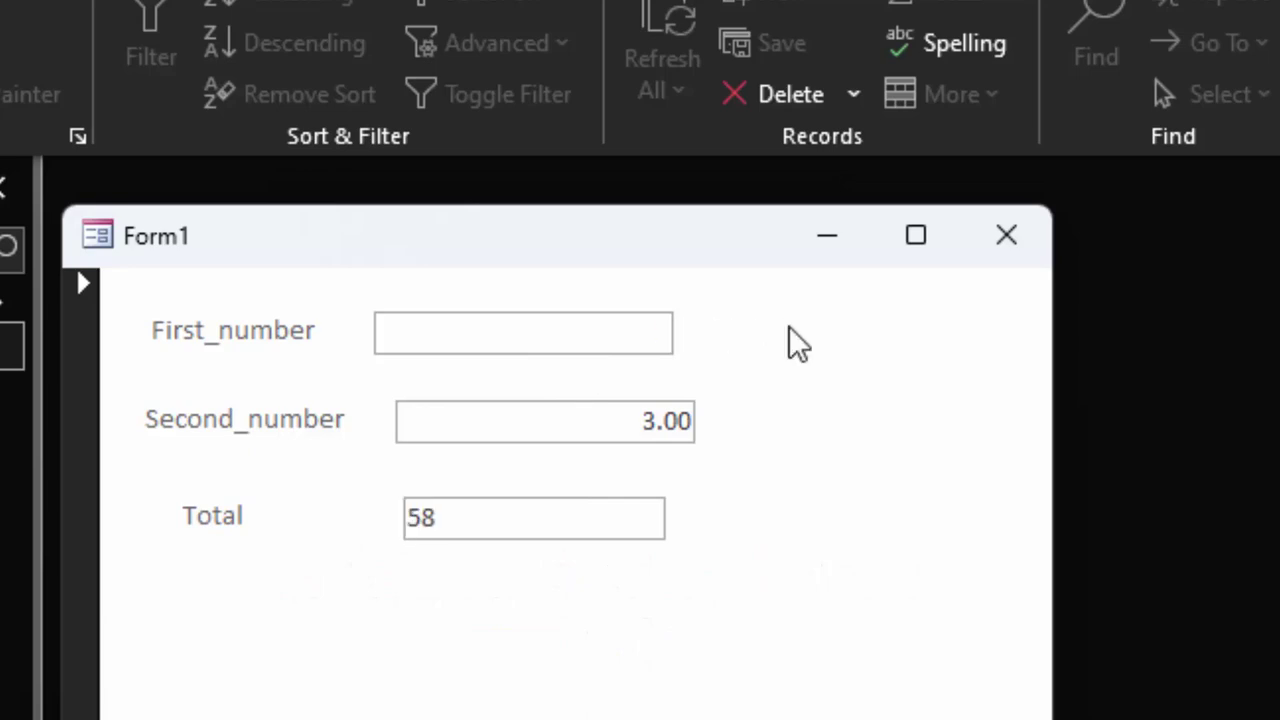
pyautogui.write('6.3')
pyautogui.press('Tab')
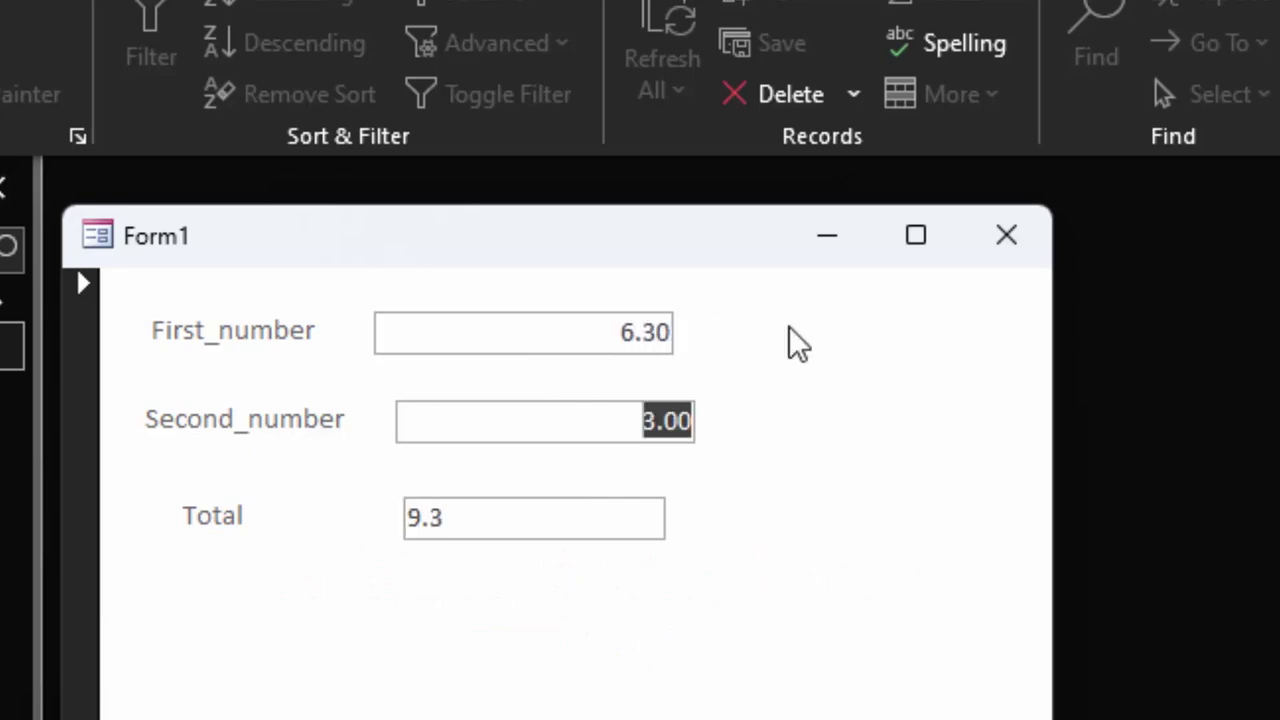
pyautogui.press('Tab')
pyautogui.press('Tab')
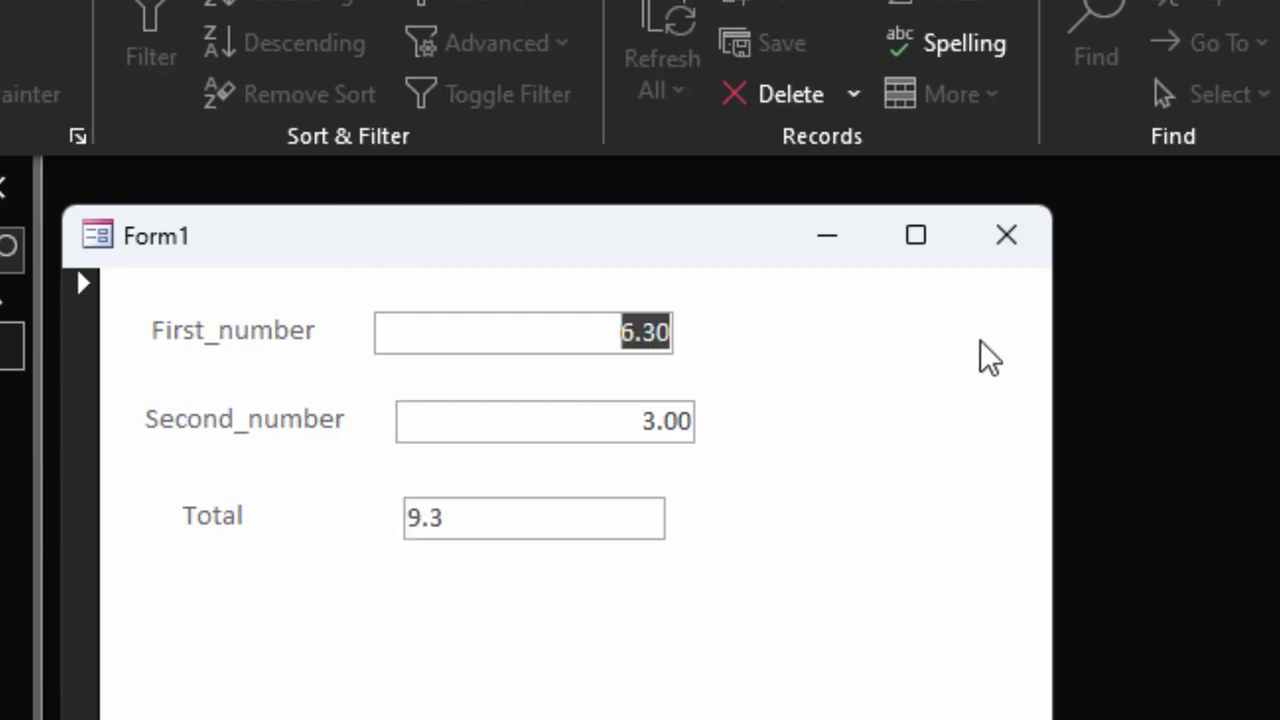
pyautogui.click(1006, 235)
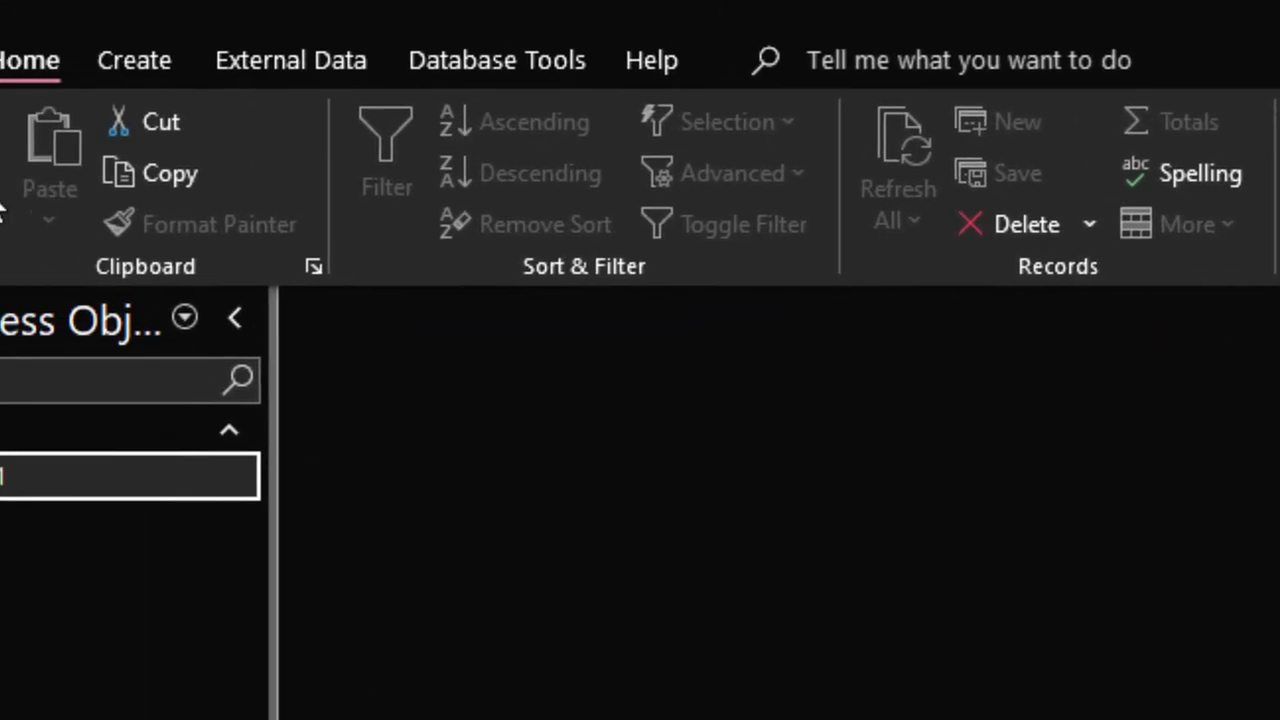
# In Design View, confirm First_Number's Format property is Standard in the Property Sheet
pyautogui.rightClick(232, 540)
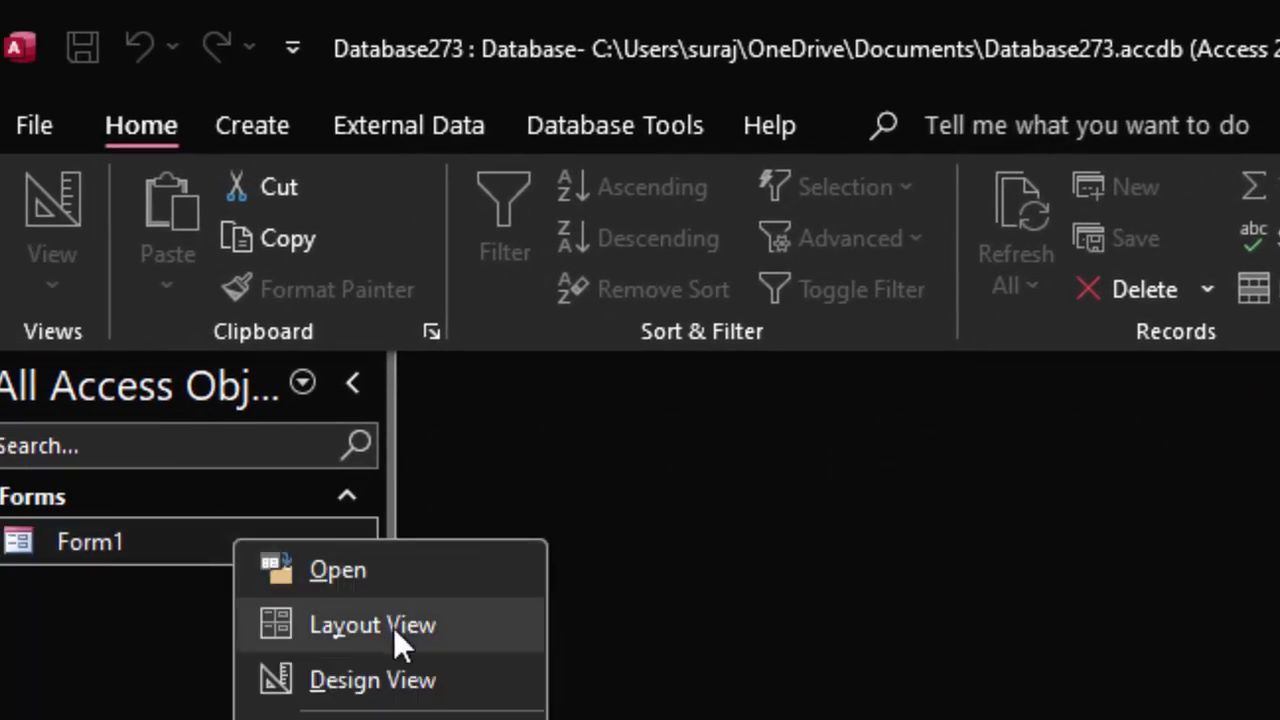
pyautogui.click(297, 627)
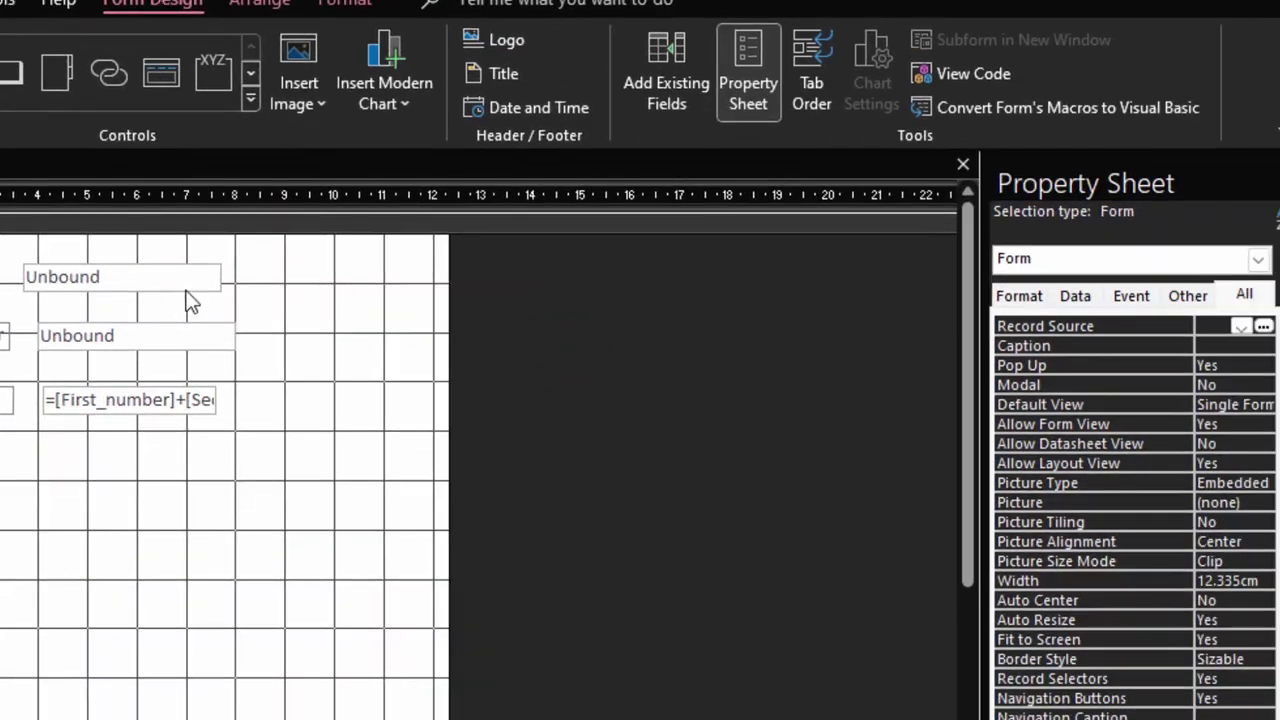
pyautogui.click(207, 292)
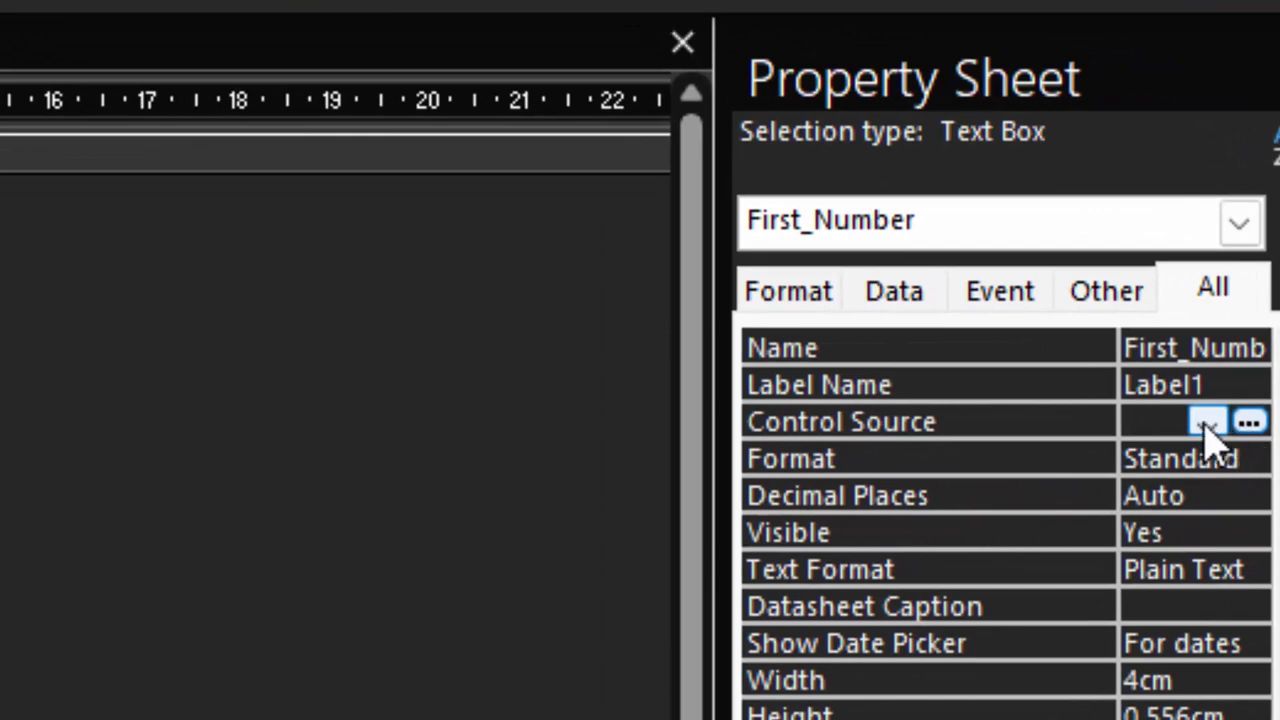
pyautogui.click(1208, 430)
pyautogui.click(1240, 460)
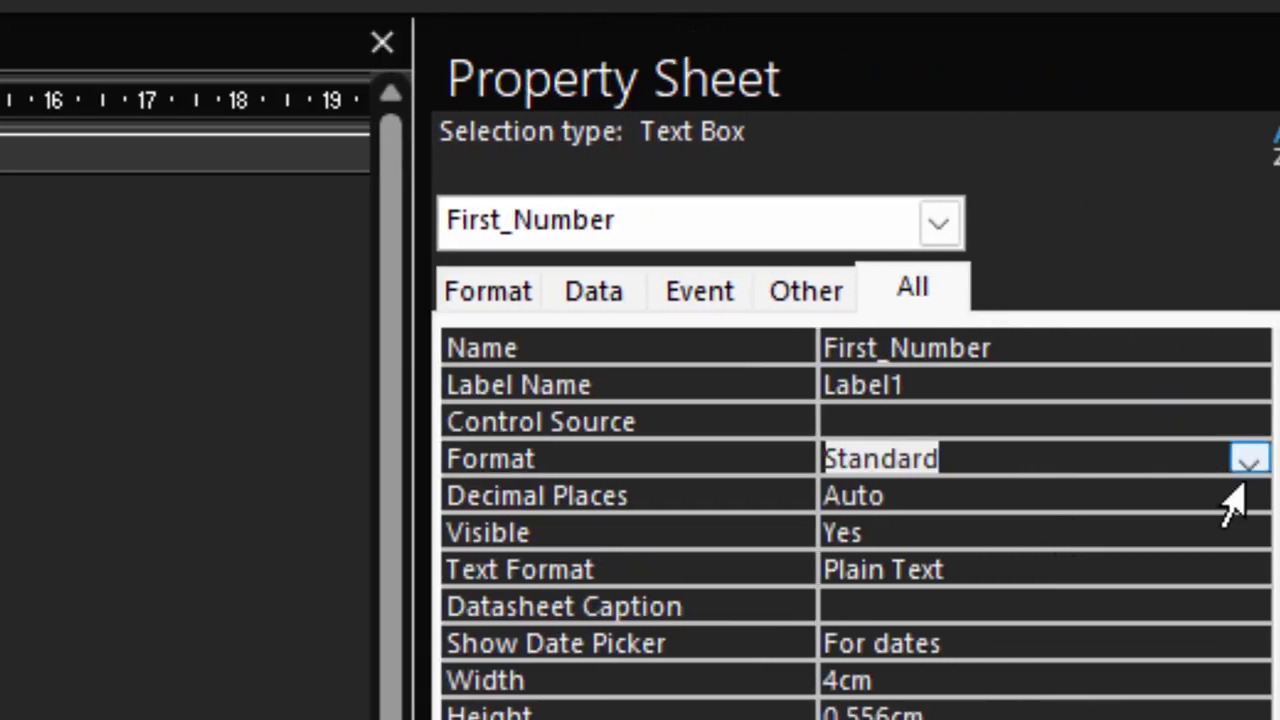
pyautogui.click(1250, 462)
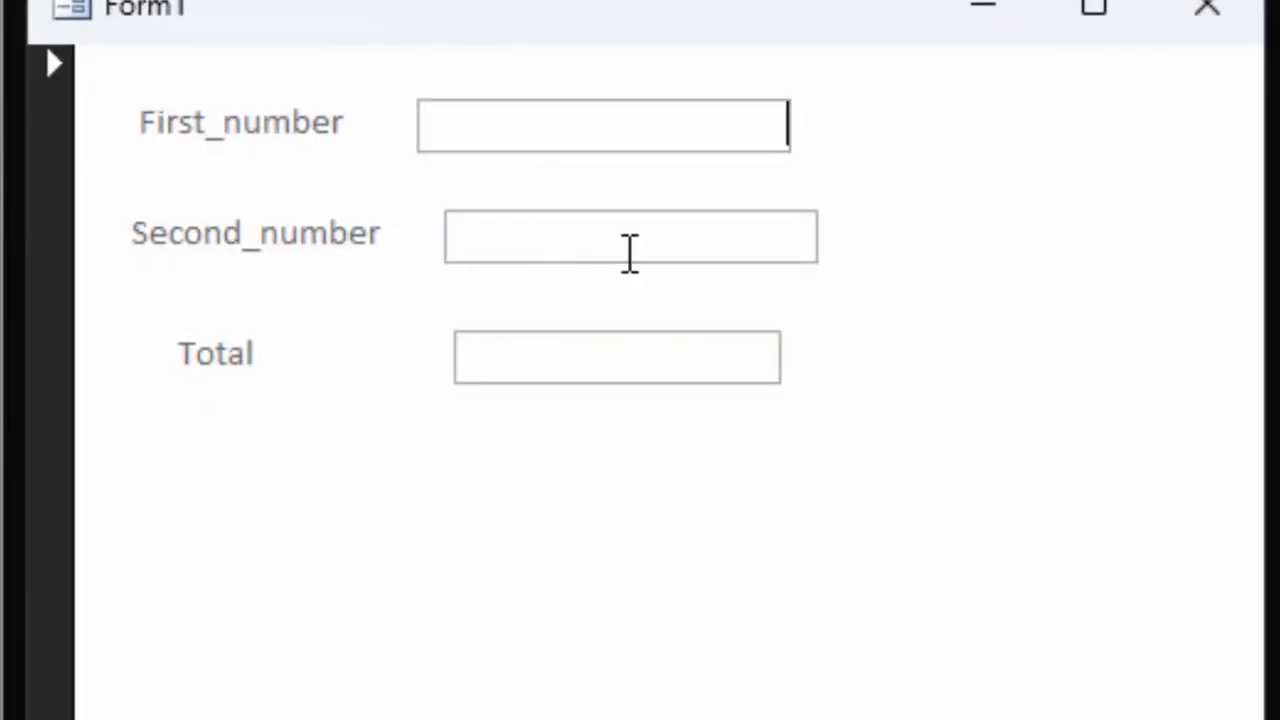
# Enter 5.77 and 3.66 so the Total box shows 9.43
pyautogui.write('5.77')
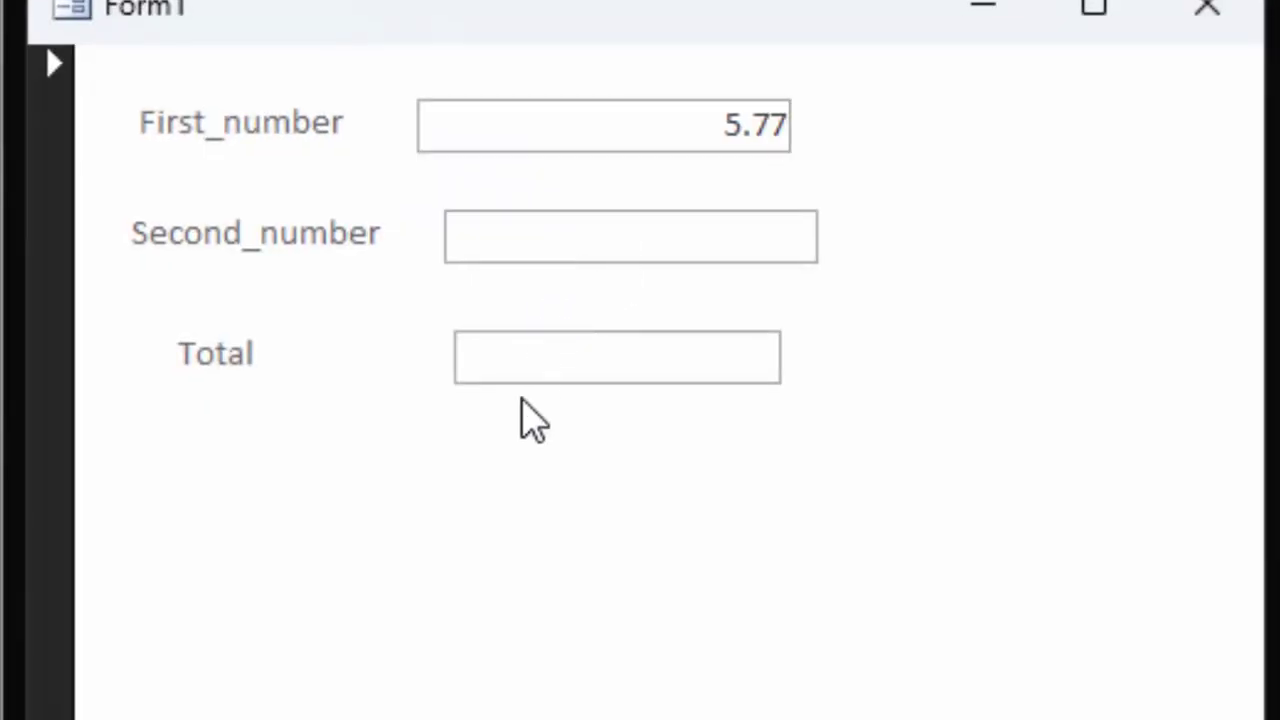
pyautogui.press('Tab')
pyautogui.write('3.6')
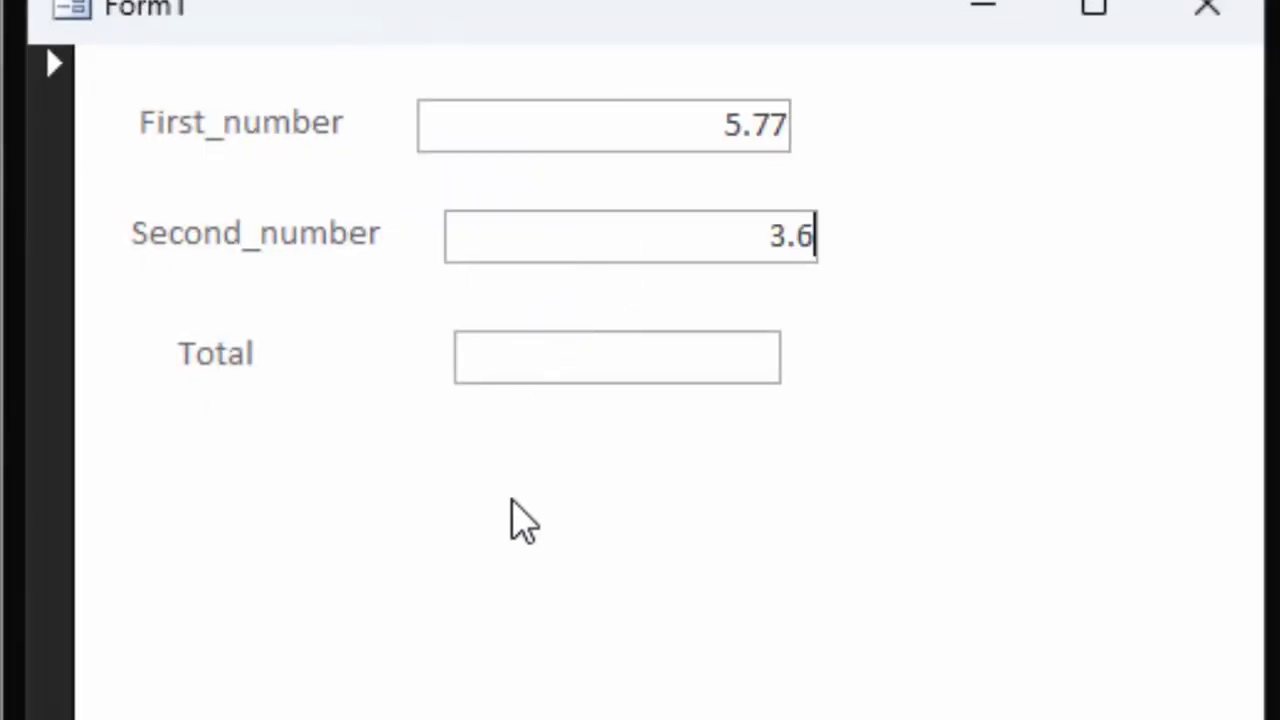
pyautogui.write('6')
pyautogui.press('Tab')
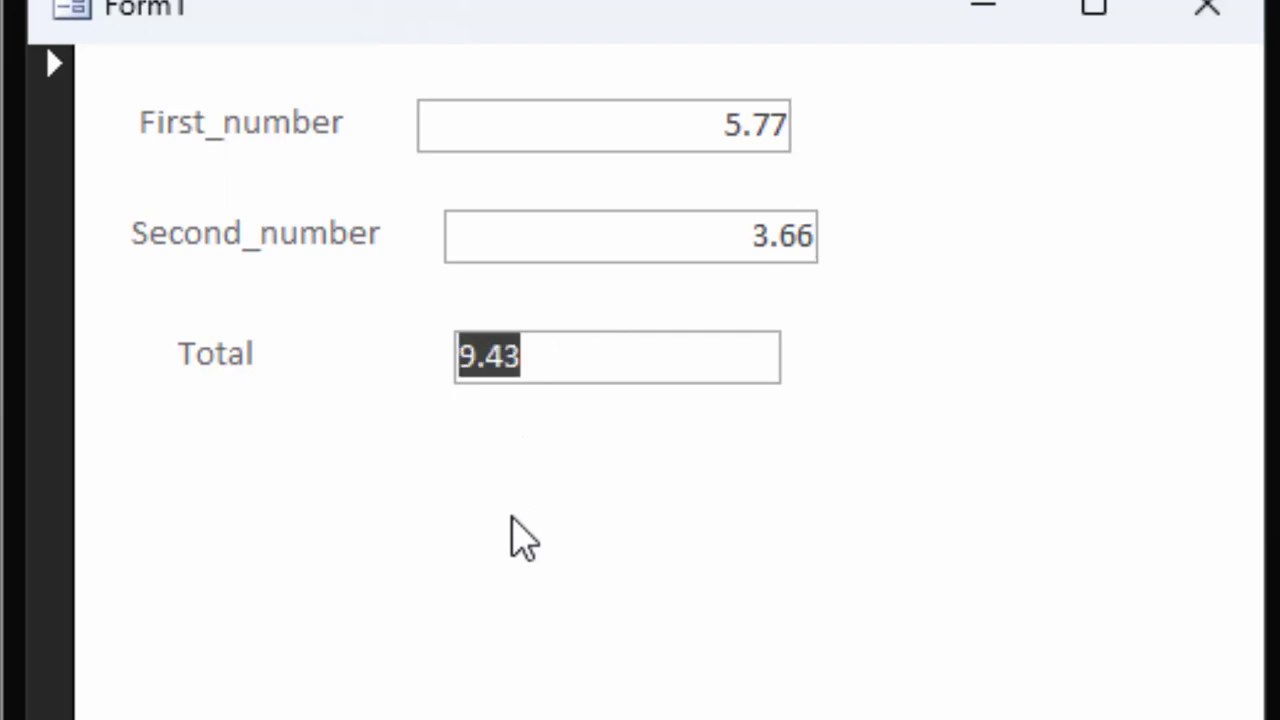